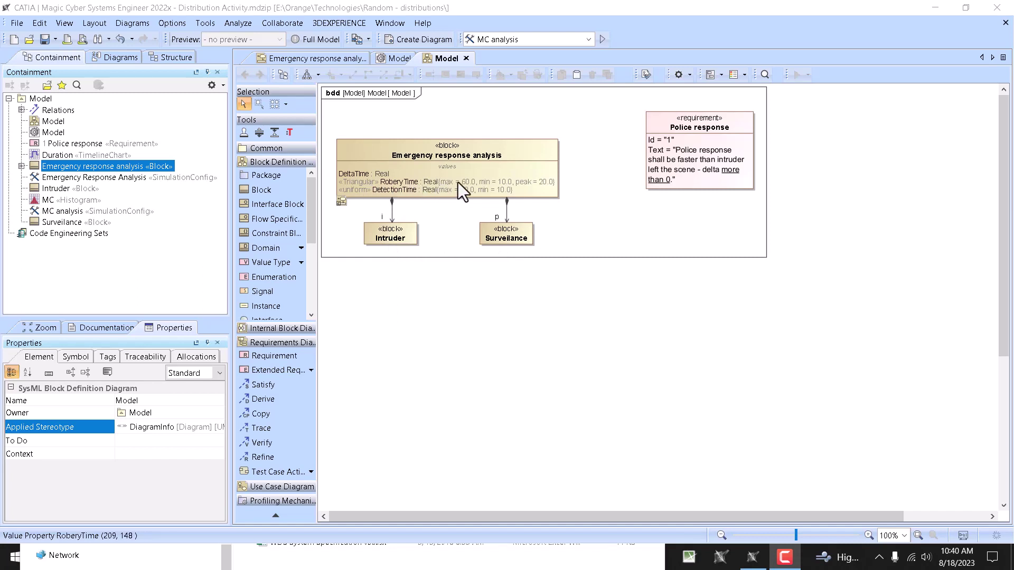
# Step: Inspect the existing RoberyTime property's stereotype choices and specification without changing anything
pyautogui.rightClick(397, 185)
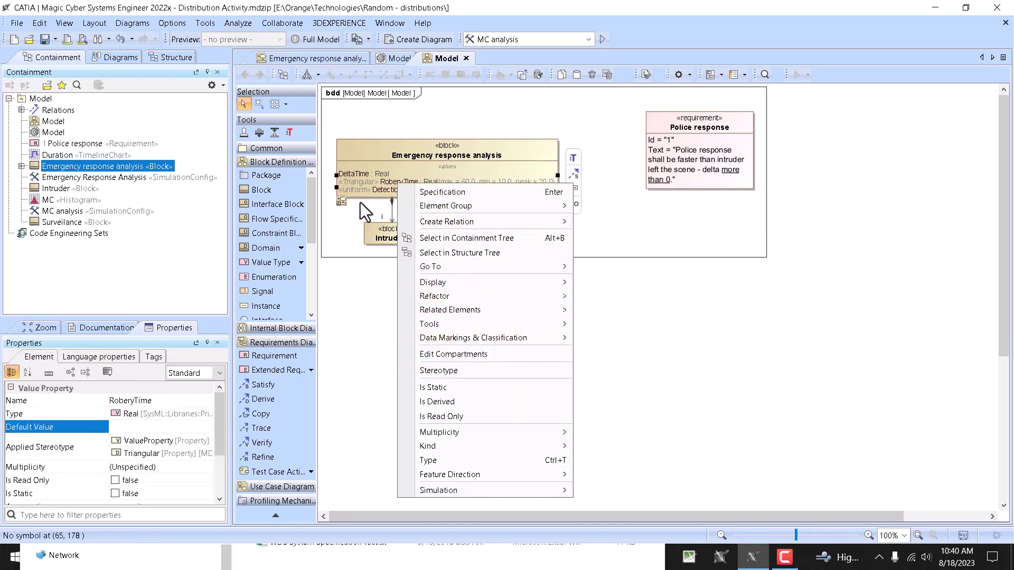
pyautogui.click(348, 236)
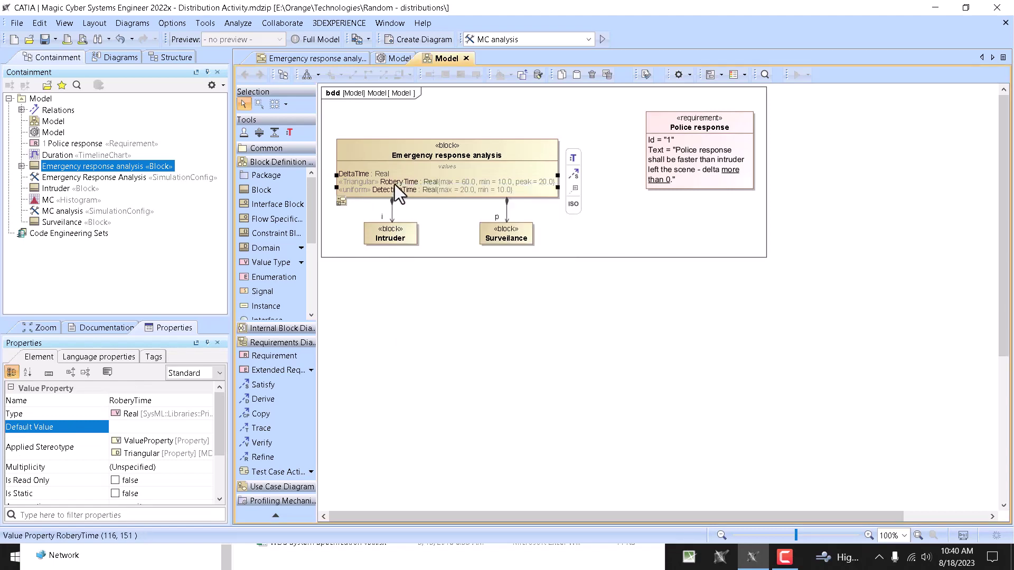
pyautogui.rightClick(394, 185)
pyautogui.click(470, 366)
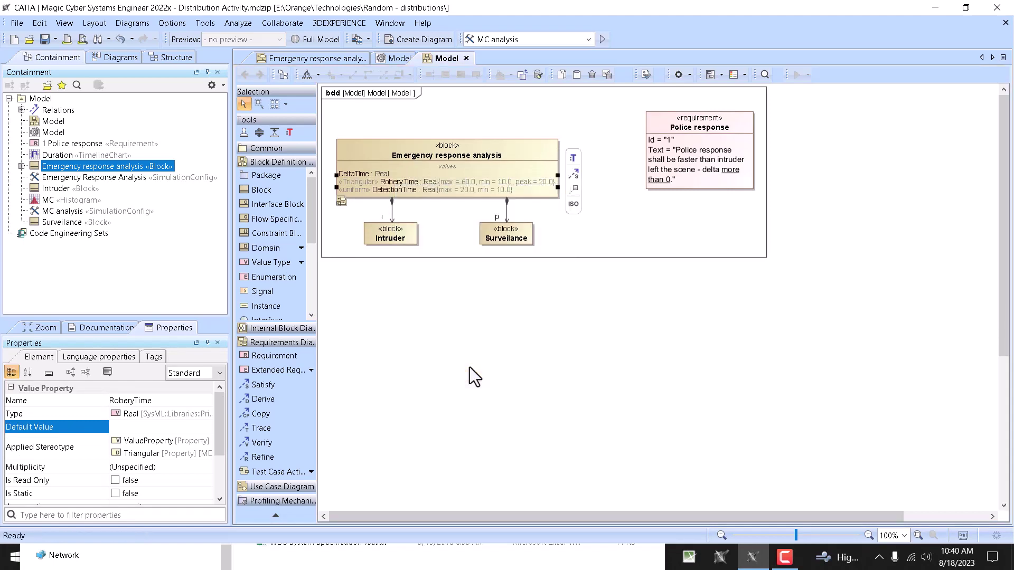
pyautogui.press('Escape')
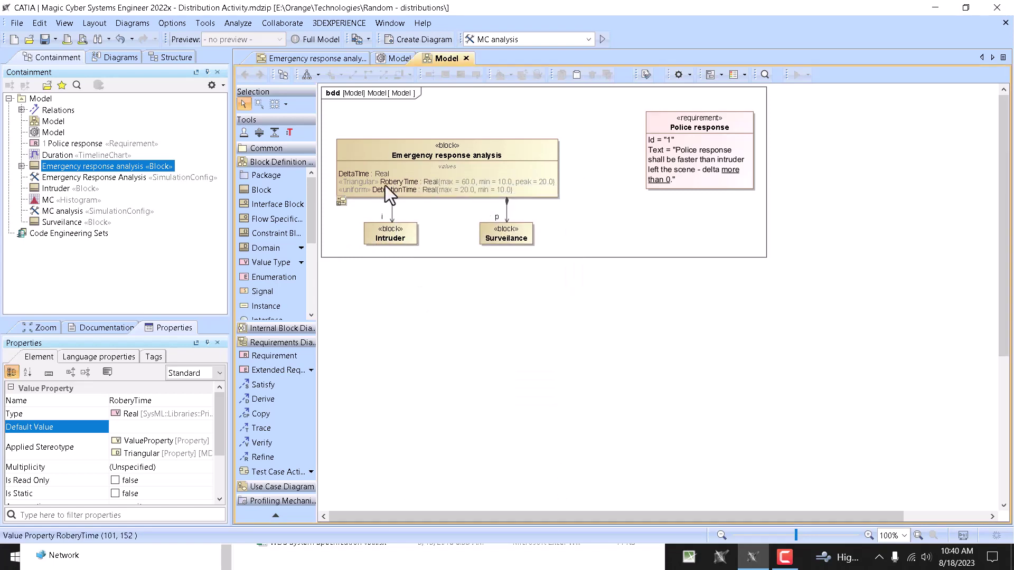
pyautogui.doubleClick(386, 184)
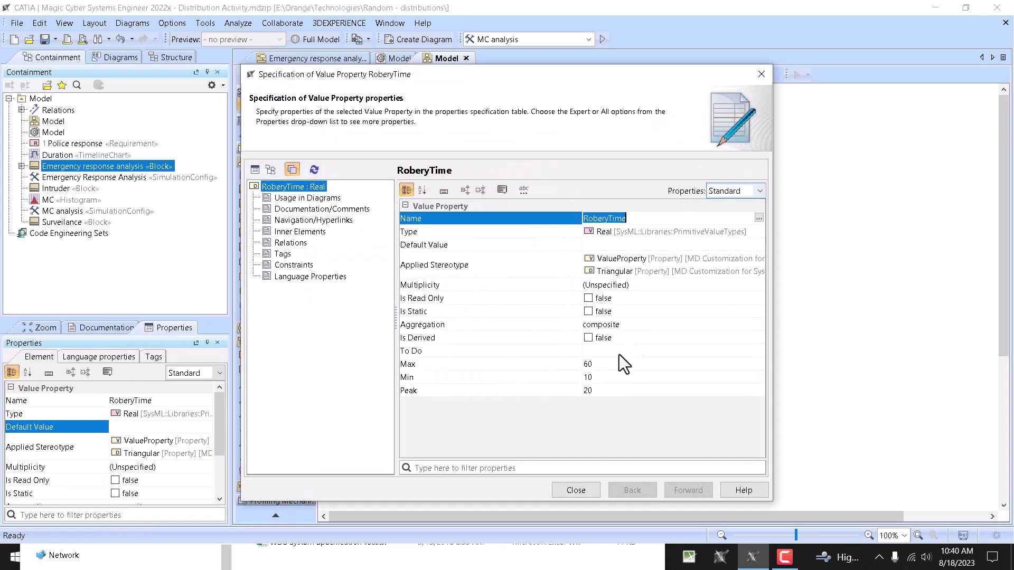
pyautogui.click(575, 491)
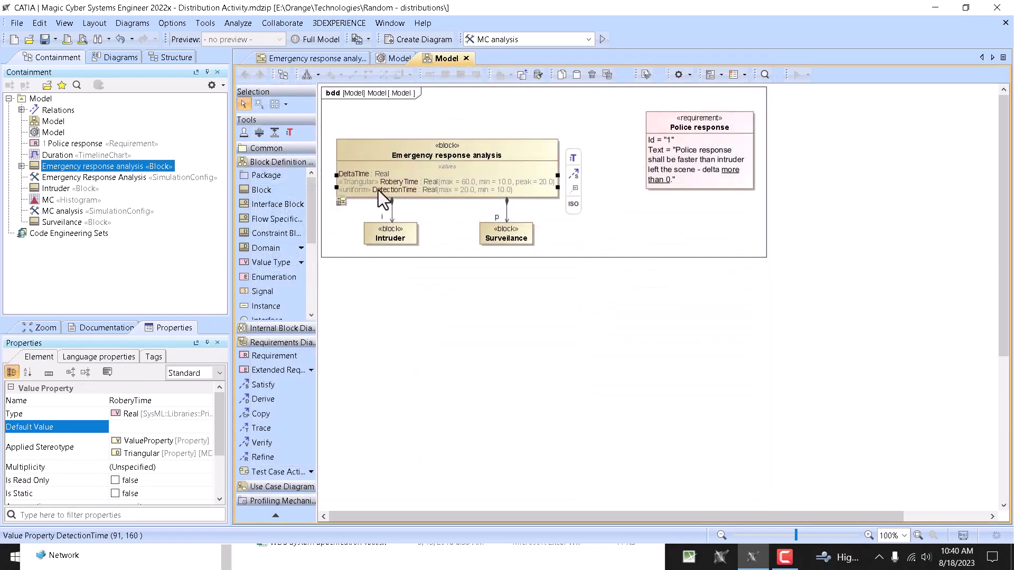
# Step: Add a value property ResponseTime of type Real to the Emergency response analysis block
pyautogui.click(356, 217)
pyautogui.click(510, 141)
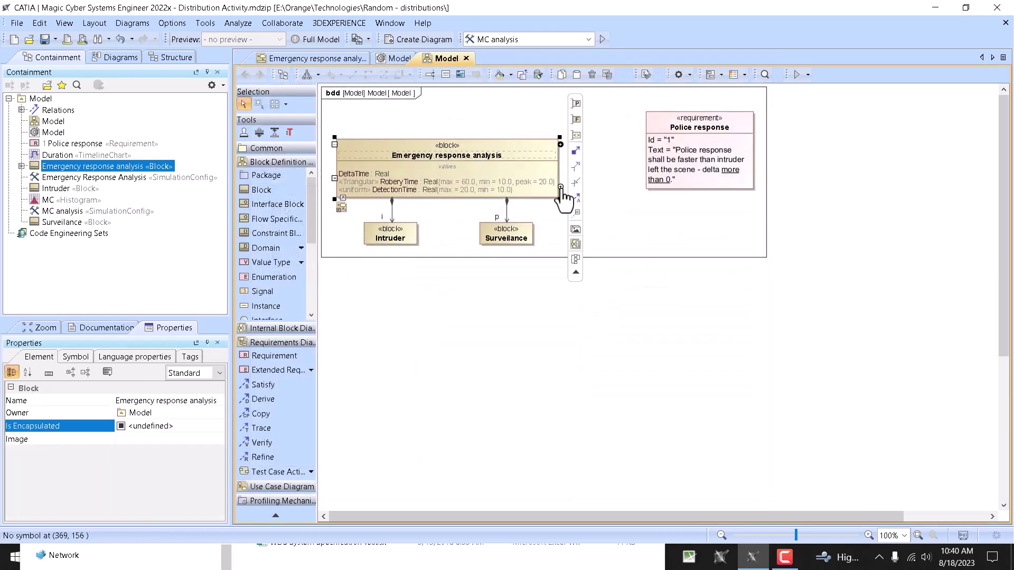
pyautogui.click(560, 188)
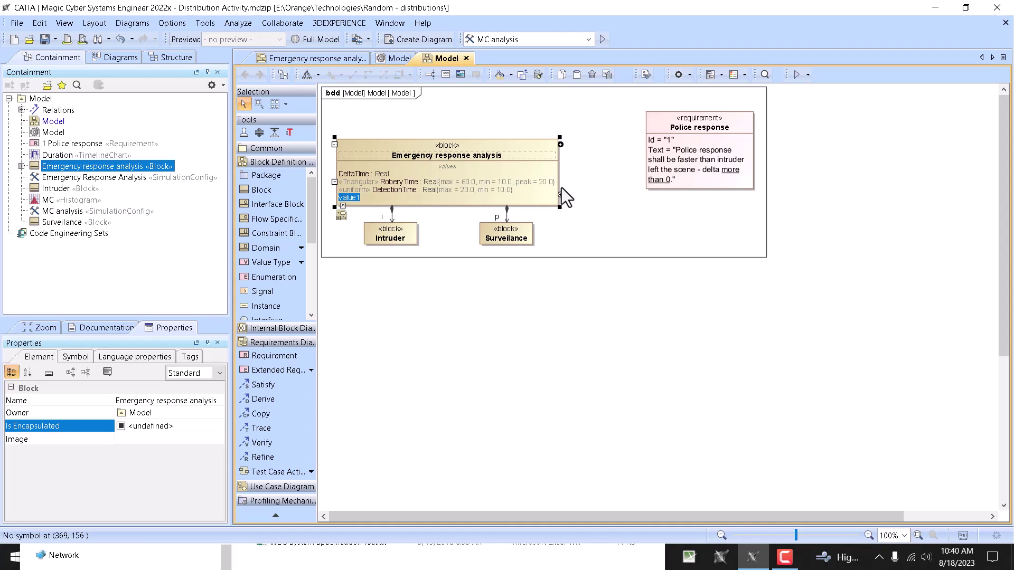
pyautogui.write('responseTime')
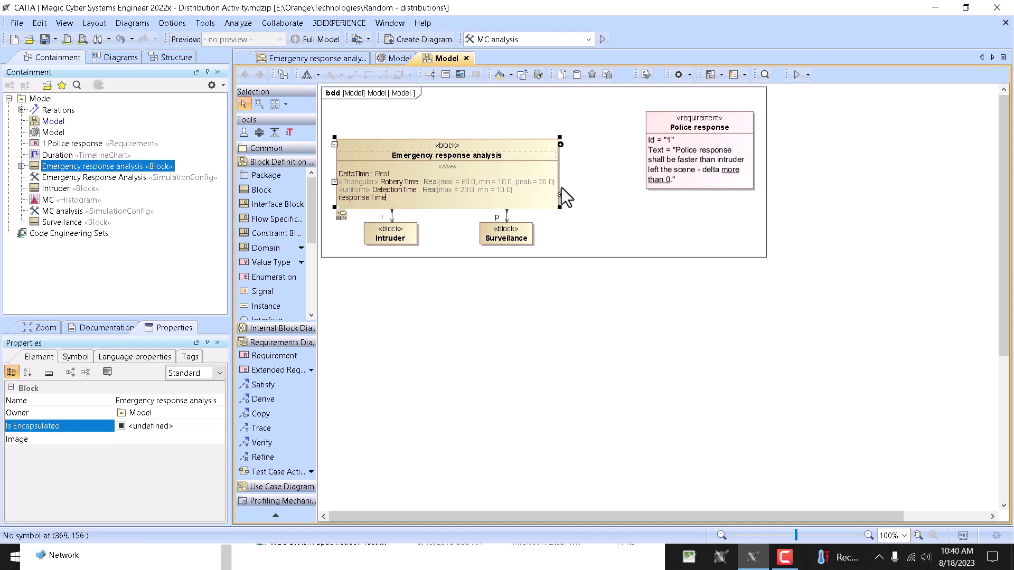
pyautogui.press('Home')
pyautogui.press('Delete')
pyautogui.write('R')
pyautogui.press('End')
pyautogui.write(':real')
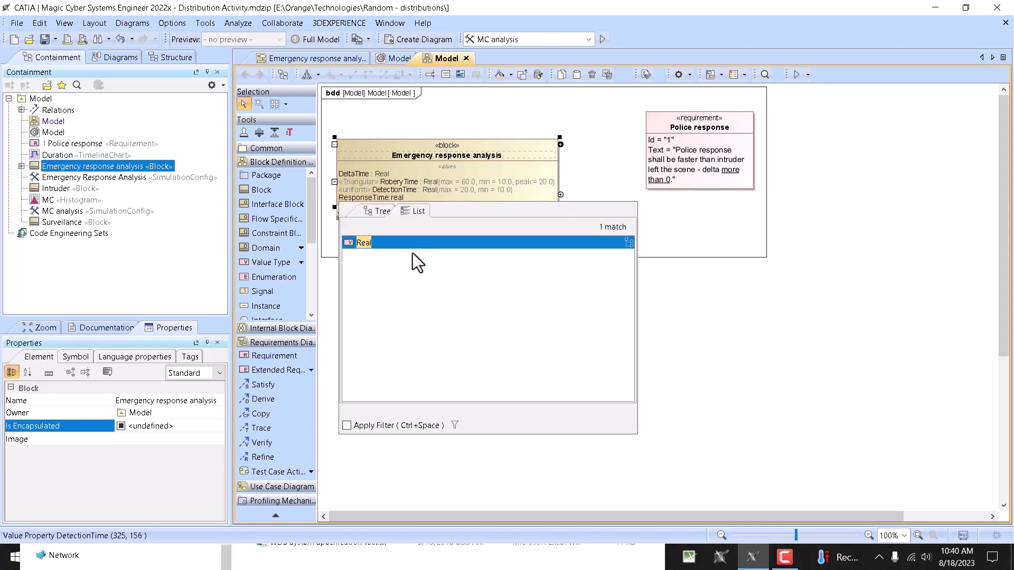
pyautogui.press('Return')
pyautogui.click(409, 318)
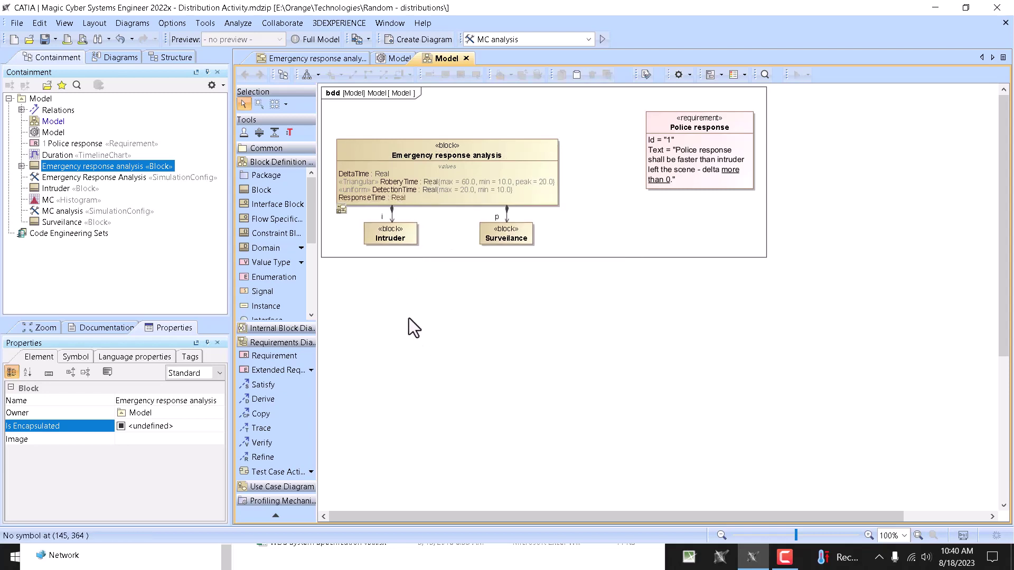
# Step: Apply the Normal distribution stereotype to ResponseTime
pyautogui.rightClick(363, 198)
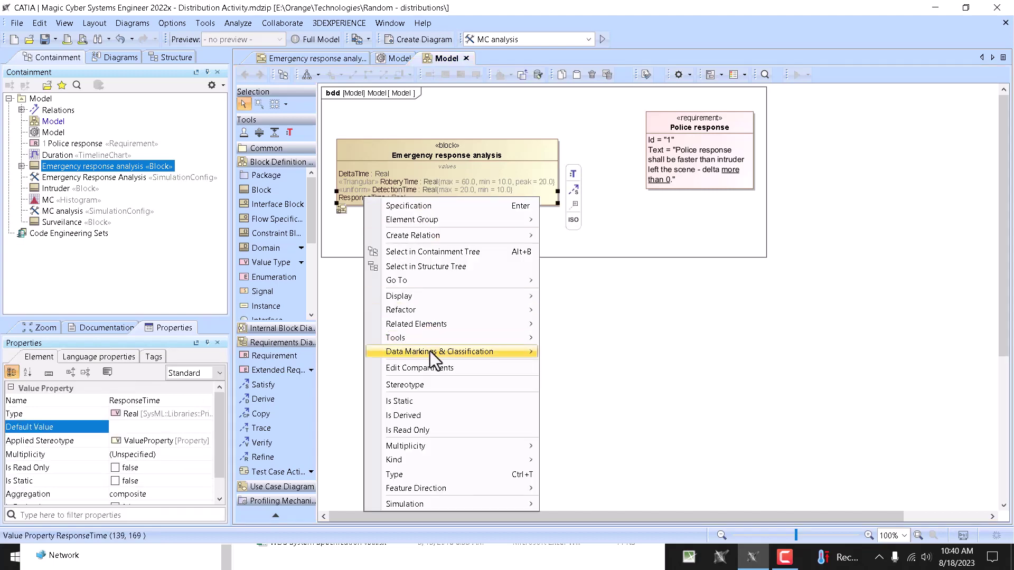
pyautogui.click(426, 385)
pyautogui.write('norma')
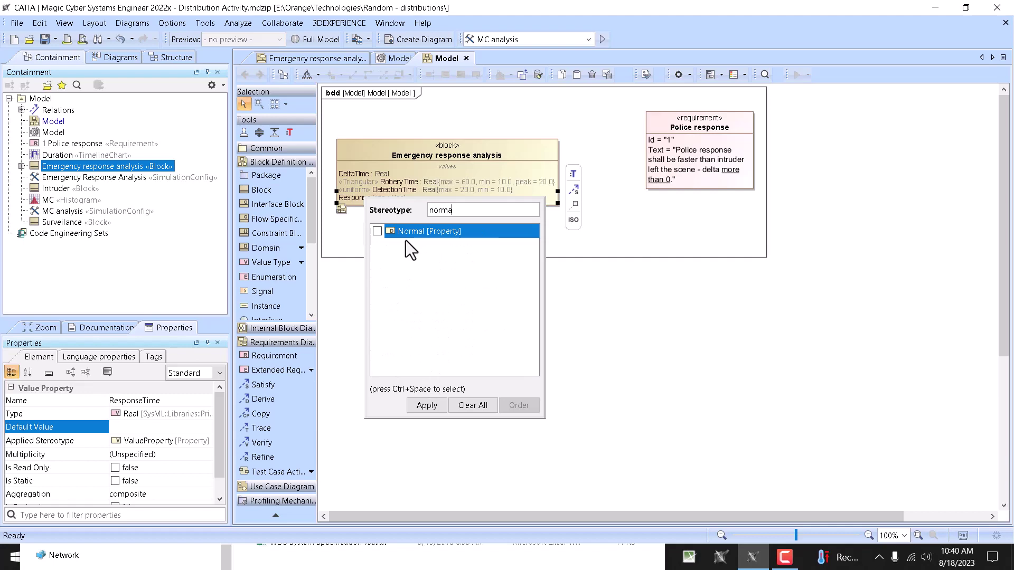
pyautogui.hotkey('ctrl', 'space')
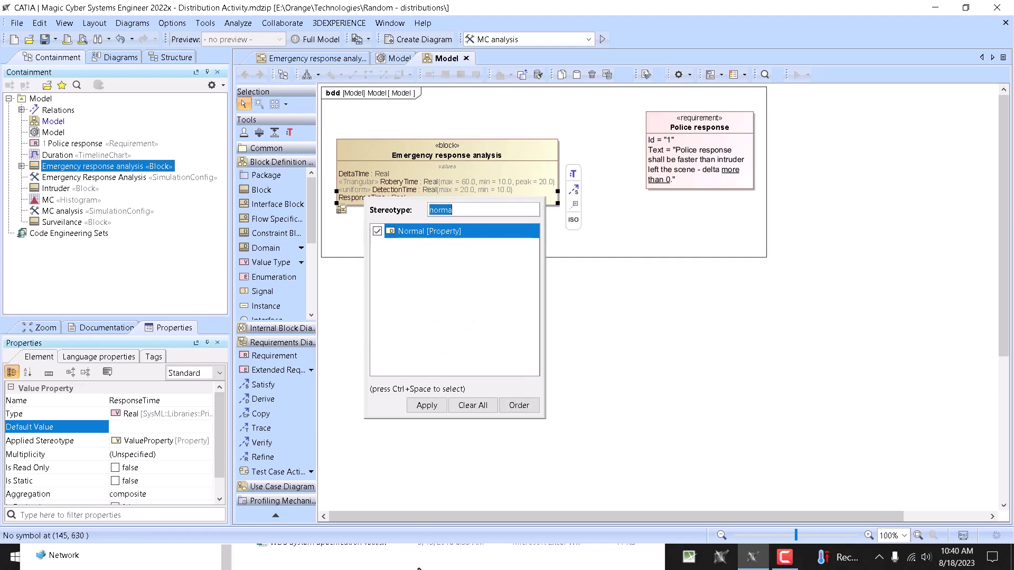
pyautogui.click(432, 406)
pyautogui.click(400, 260)
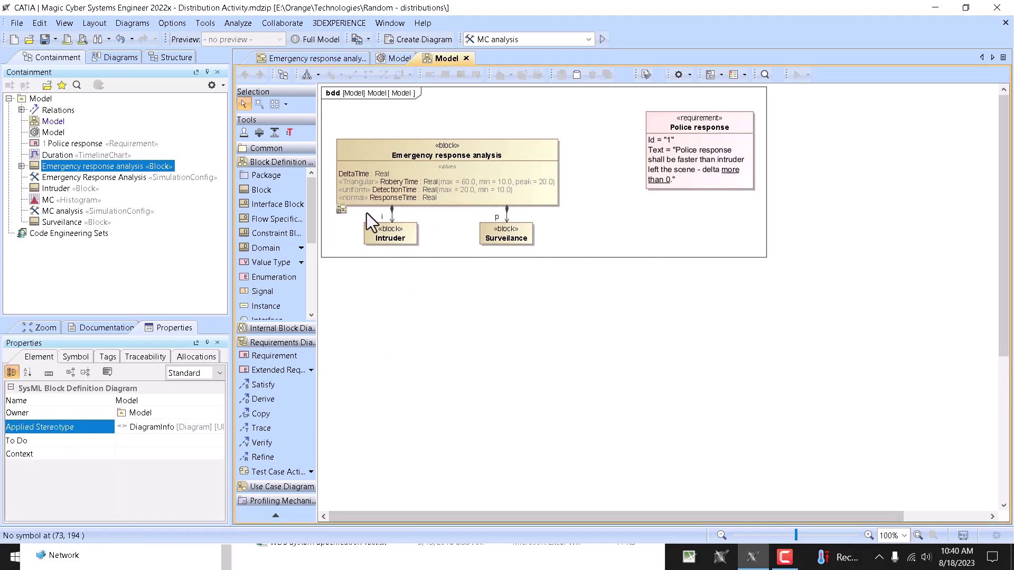
# Step: In ResponseTime's specification, enter Mean 30 and Standard Deviation 5, then close it
pyautogui.click(363, 199)
pyautogui.doubleClick(364, 200)
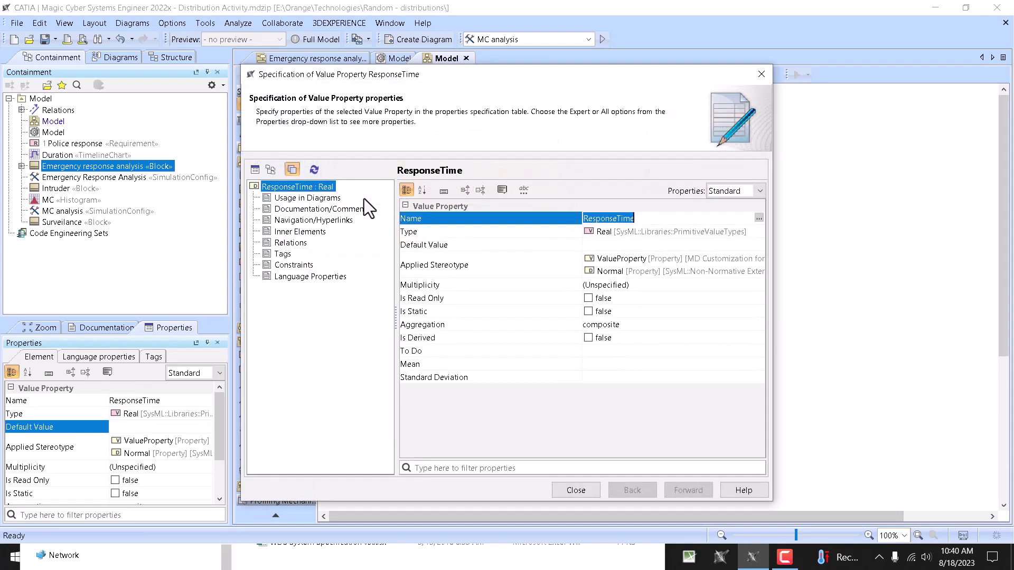
pyautogui.click(619, 365)
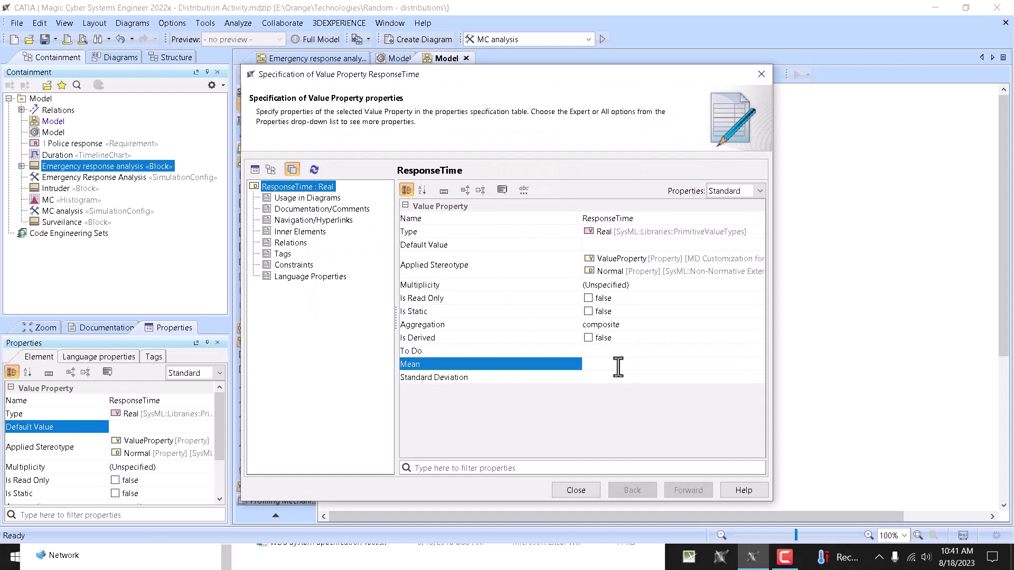
pyautogui.write('30')
pyautogui.click(609, 378)
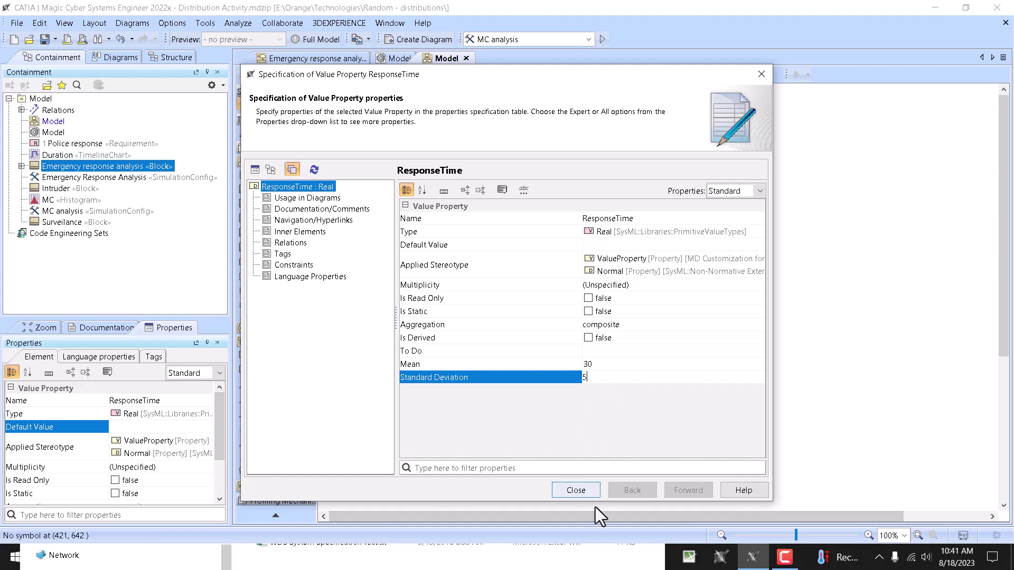
pyautogui.click(584, 492)
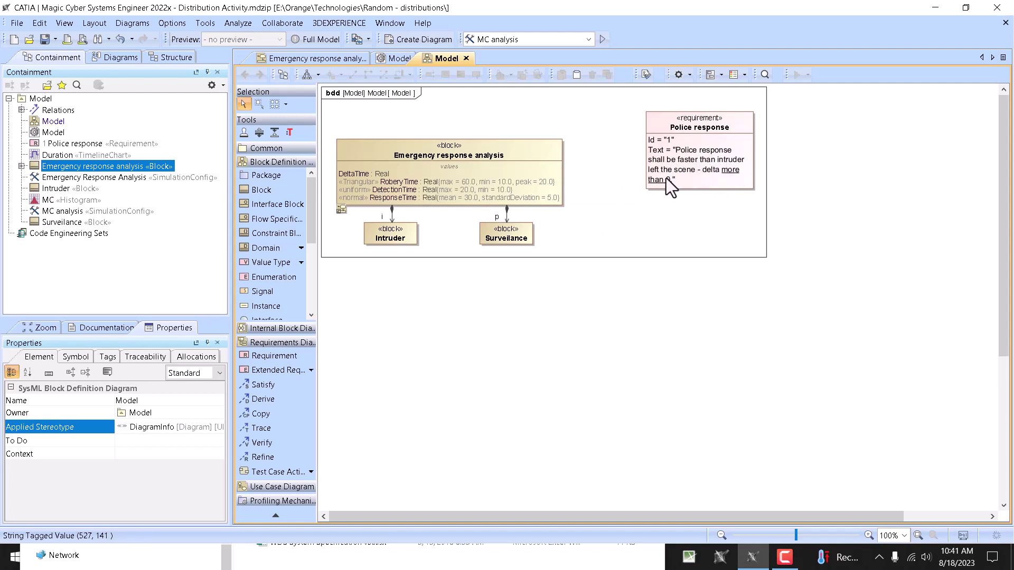
# Step: Connect the Emergency response analysis block to the Police response requirement with a «satisfy» relationship
pyautogui.click(380, 174)
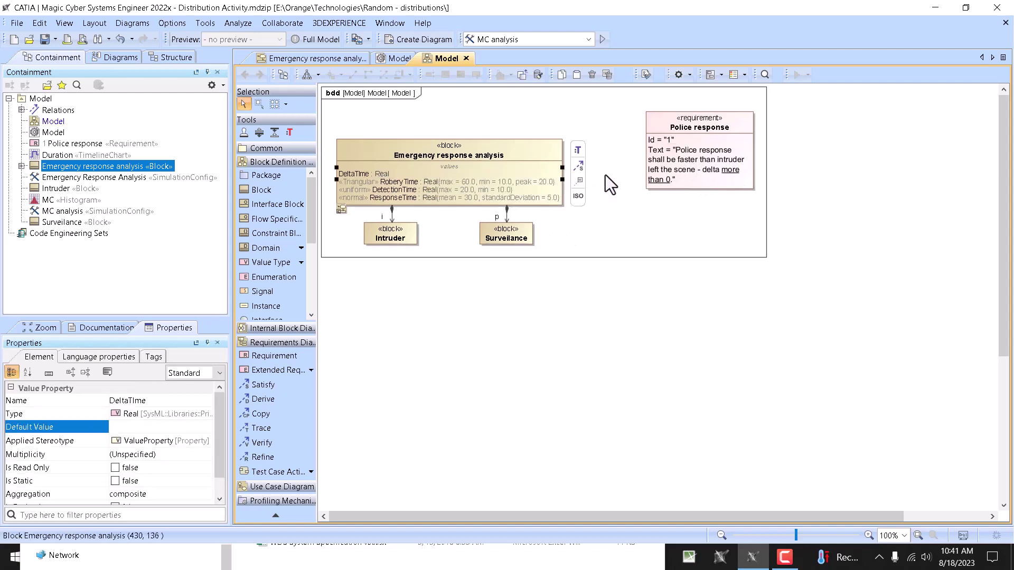
pyautogui.moveTo(580, 165); pyautogui.dragTo(668, 166)
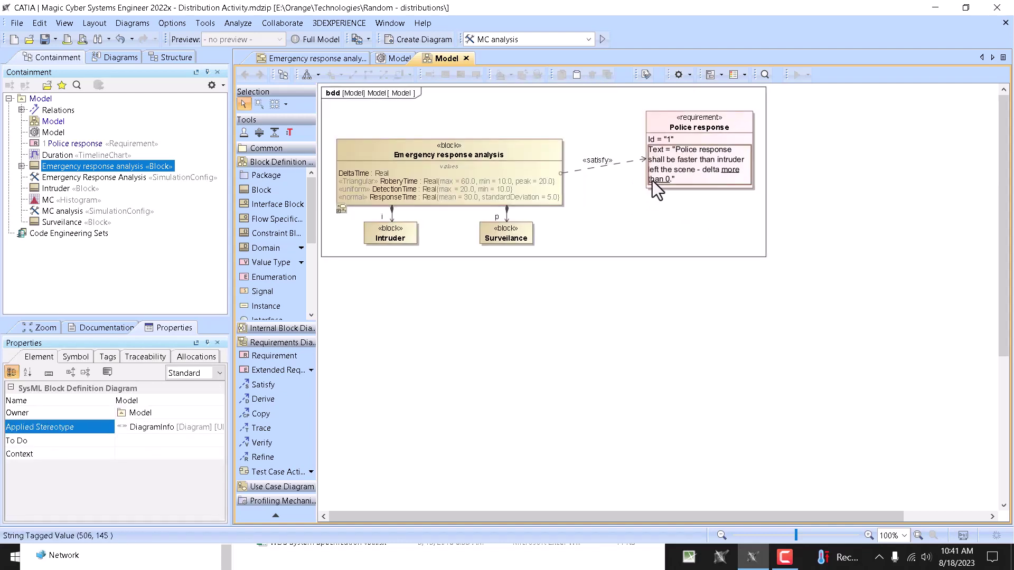
pyautogui.click(653, 180)
pyautogui.moveTo(664, 181)
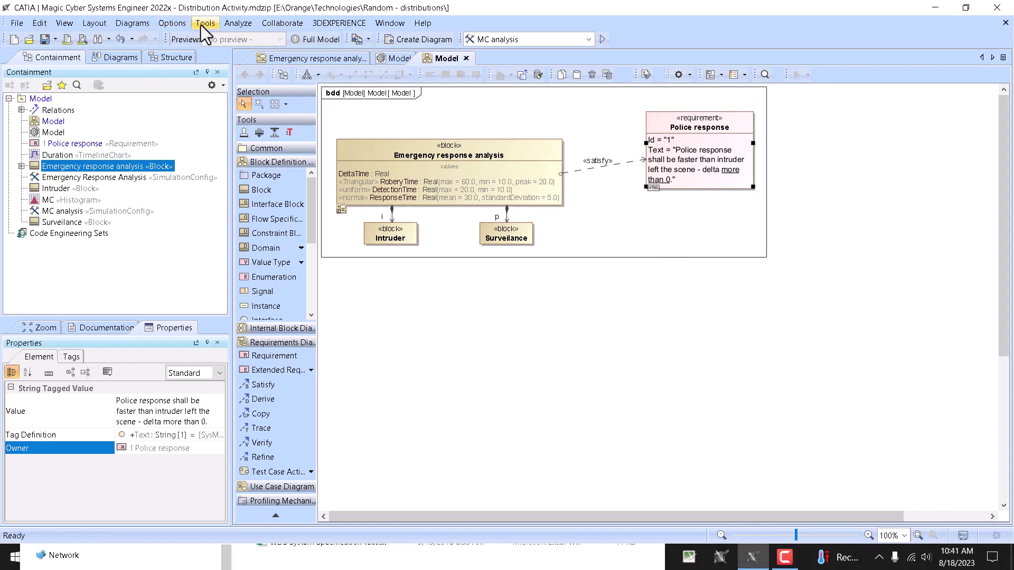
pyautogui.click(166, 23)
pyautogui.click(189, 46)
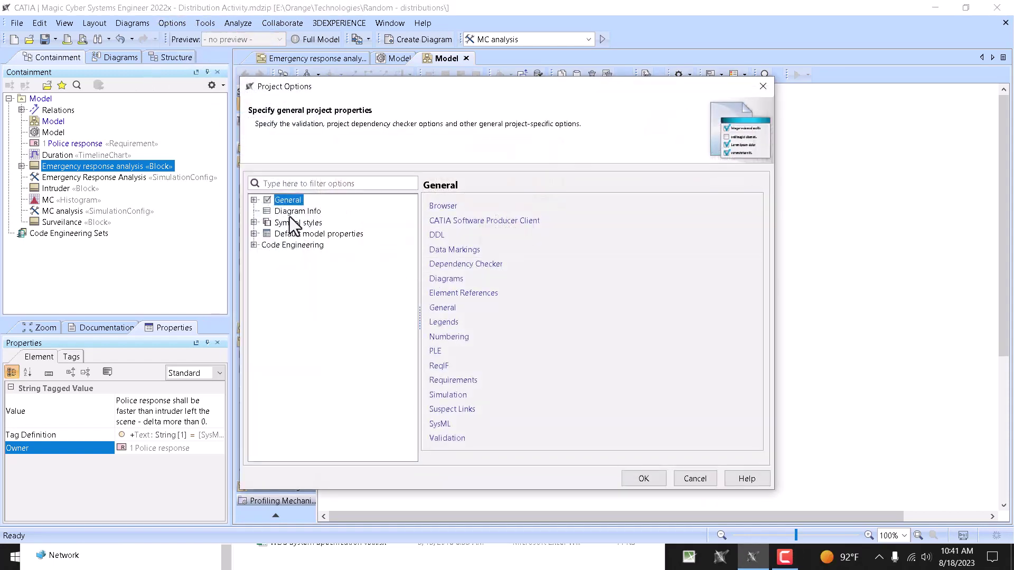
pyautogui.click(442, 308)
pyautogui.scroll(-1, 623, 307)
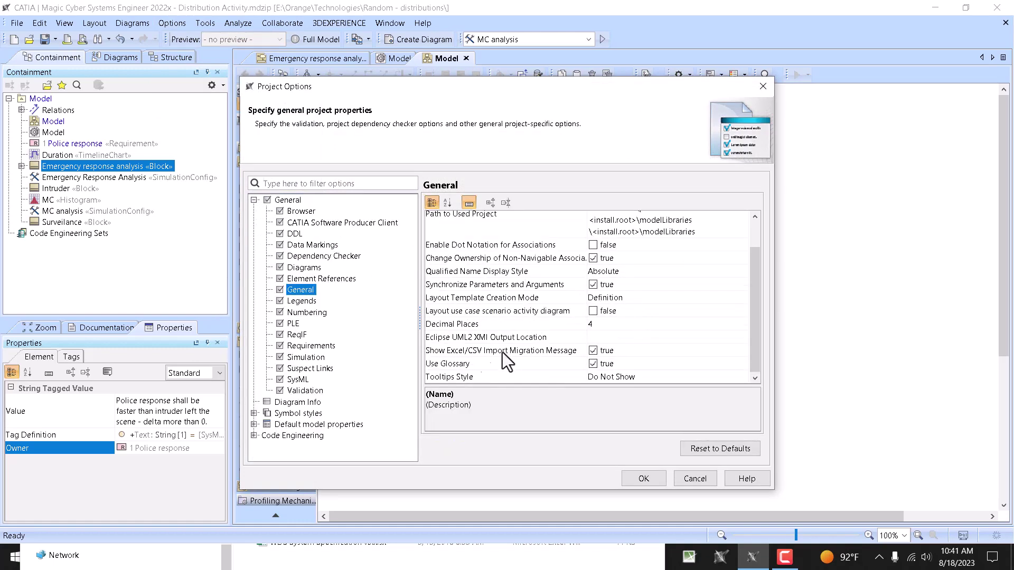
pyautogui.click(309, 346)
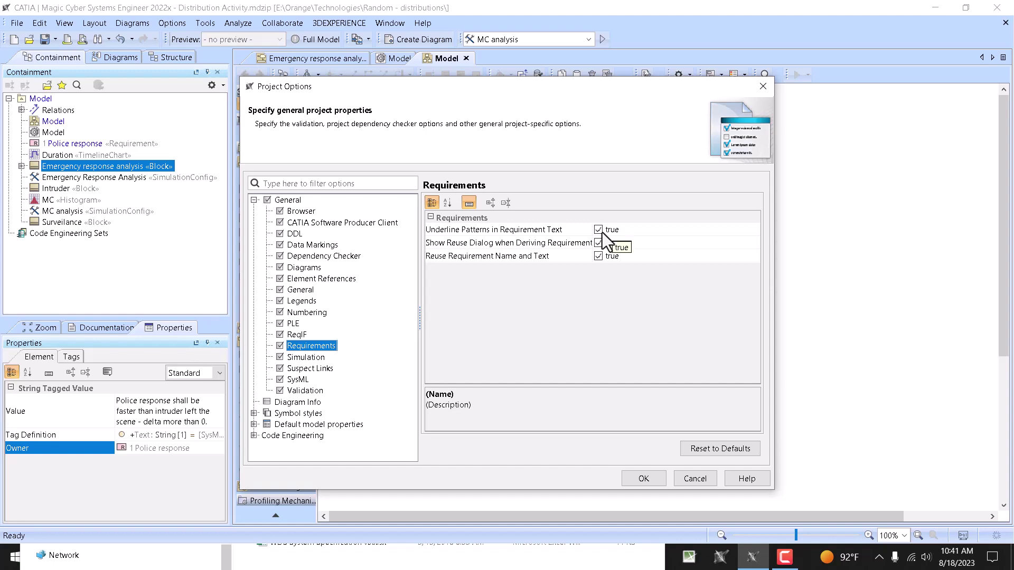
pyautogui.click(643, 478)
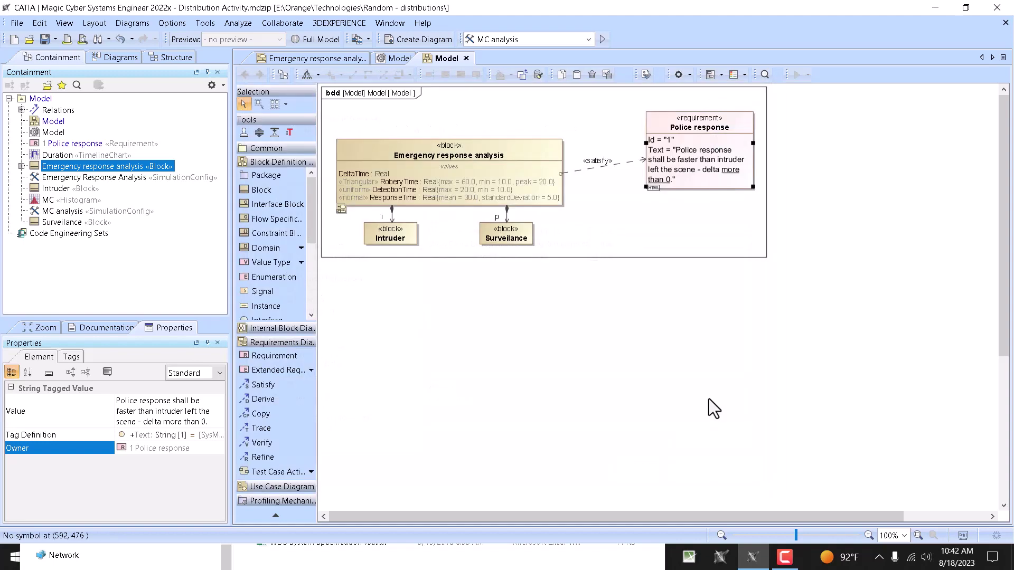
pyautogui.click(732, 172)
pyautogui.click(679, 200)
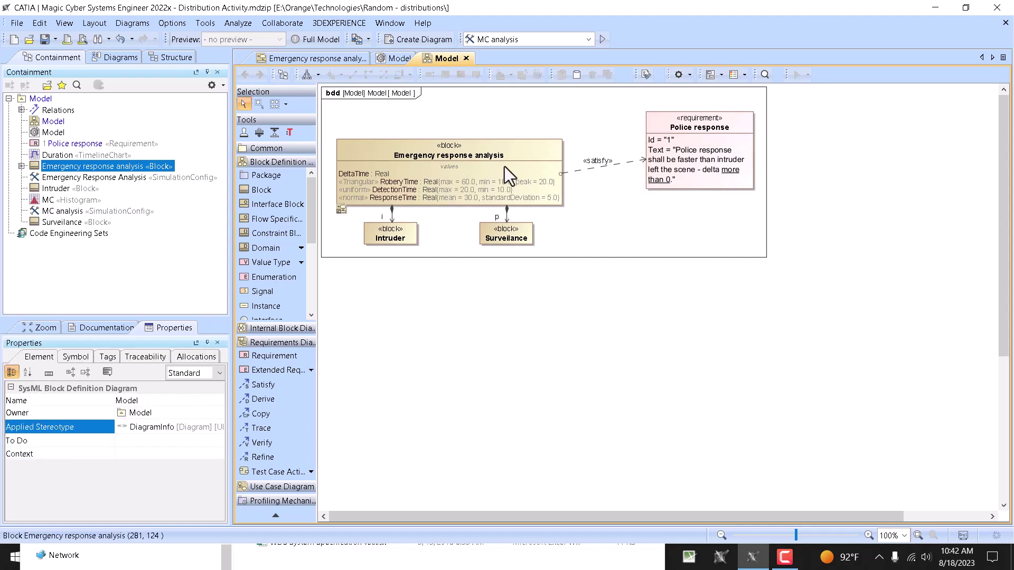
pyautogui.doubleClick(516, 152)
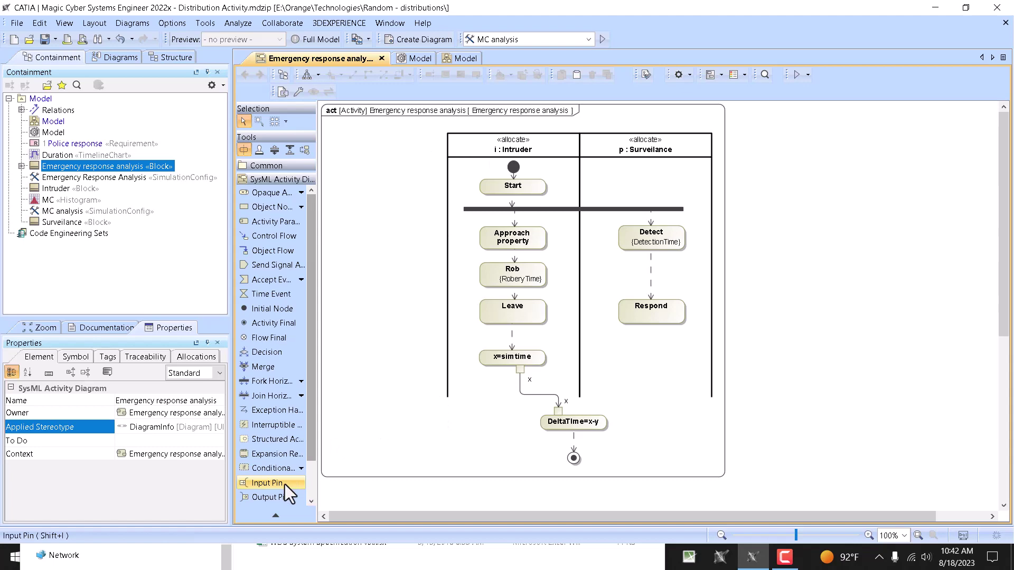
pyautogui.scroll(-3, 284, 484)
pyautogui.click(267, 500)
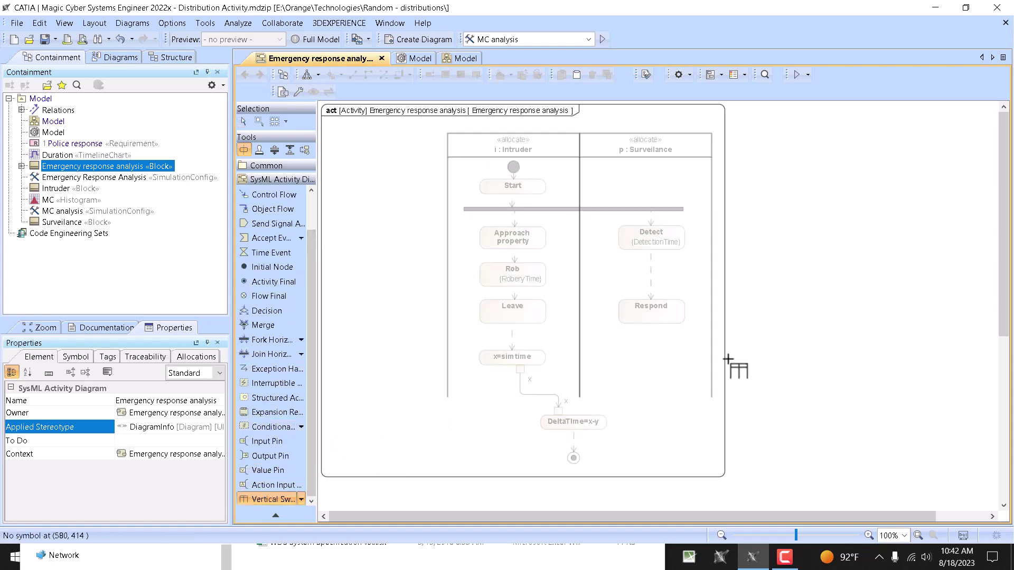
pyautogui.click(788, 272)
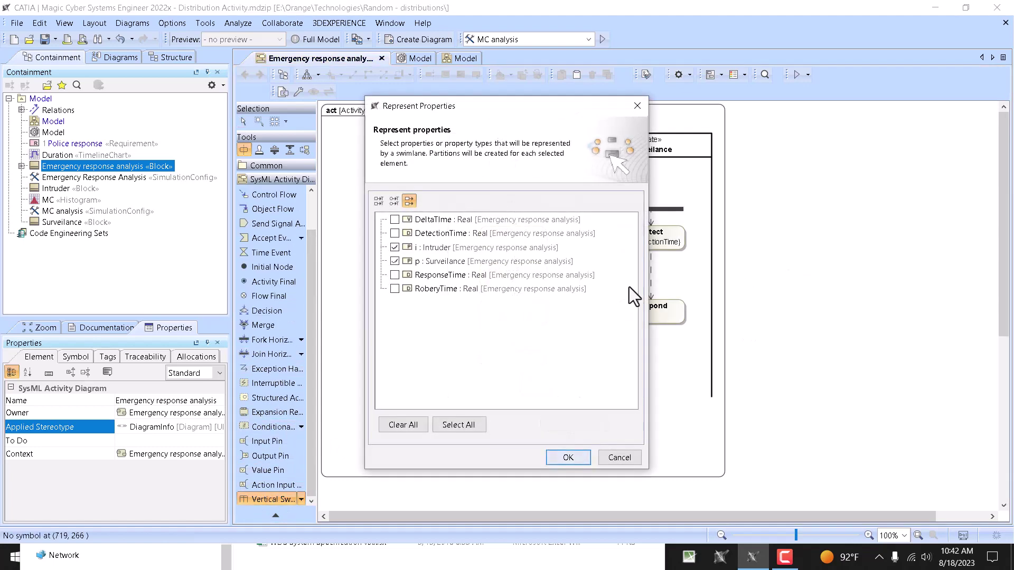
pyautogui.click(619, 462)
pyautogui.hotkey('ctrl', 'z')
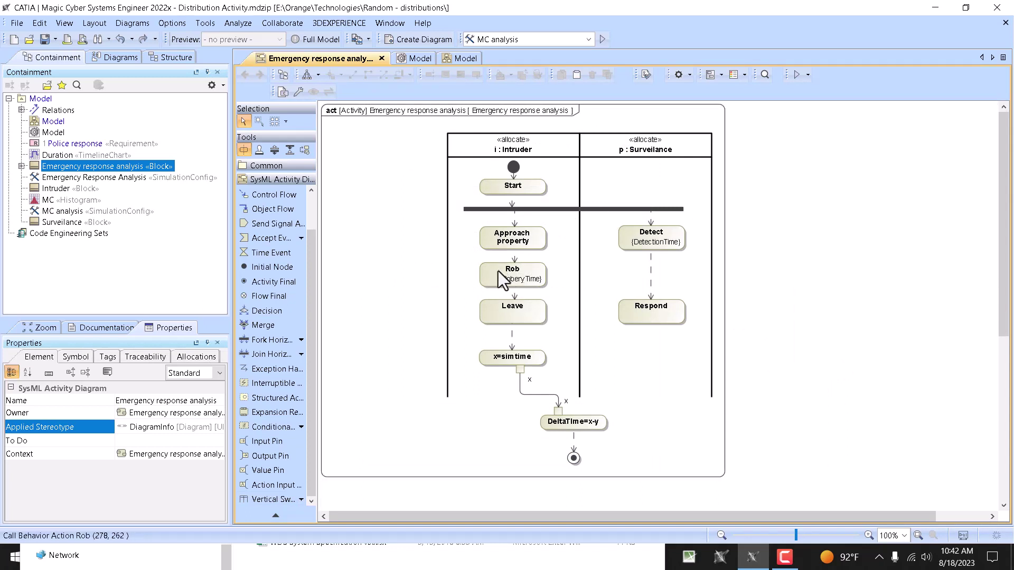
pyautogui.click(452, 62)
pyautogui.click(427, 179)
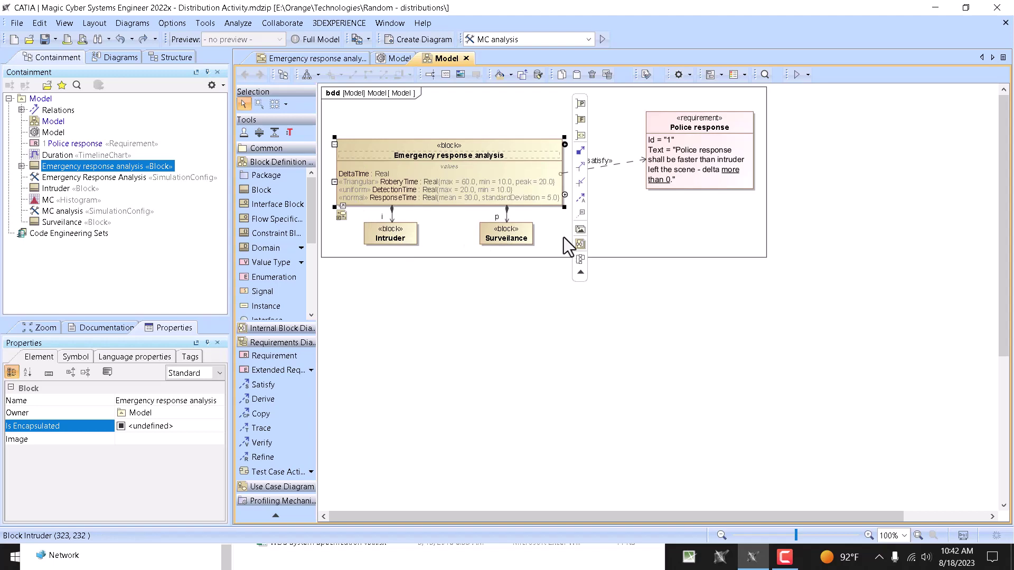
# Step: Open the Emergency response analysis activity diagram and check ResponseTime on the Model diagram
pyautogui.doubleClick(375, 148)
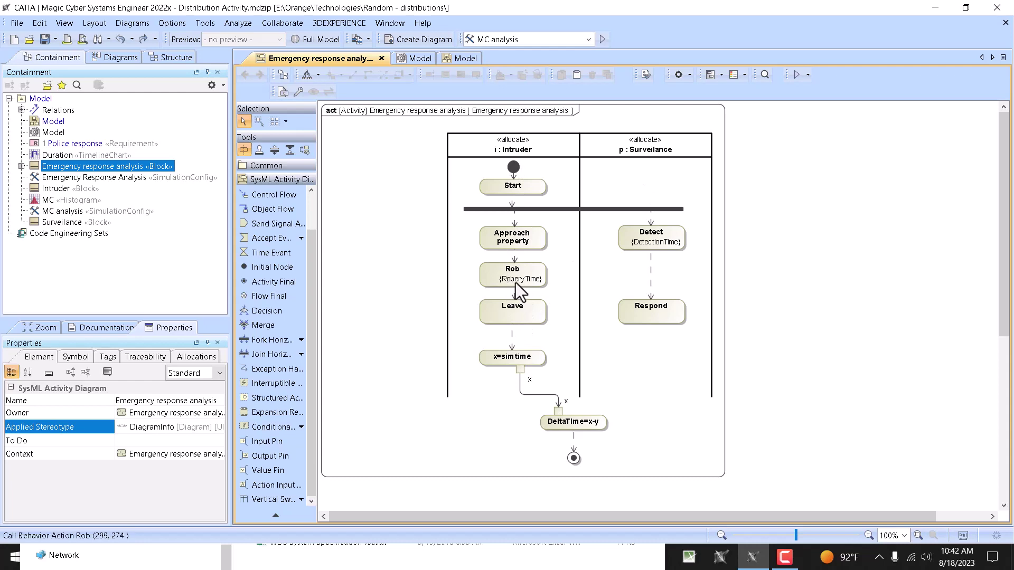
pyautogui.click(652, 298)
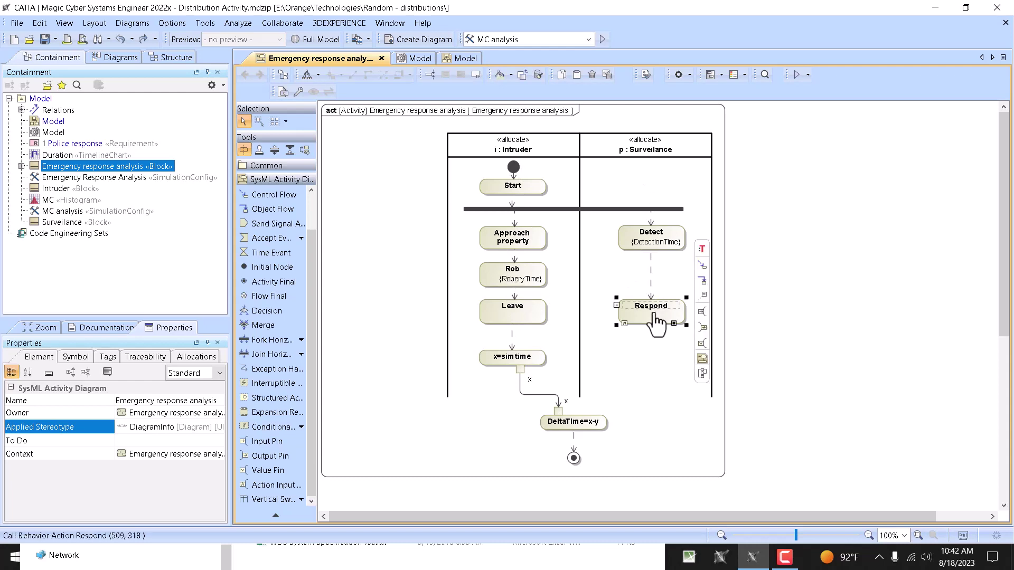
pyautogui.click(448, 58)
pyautogui.click(392, 198)
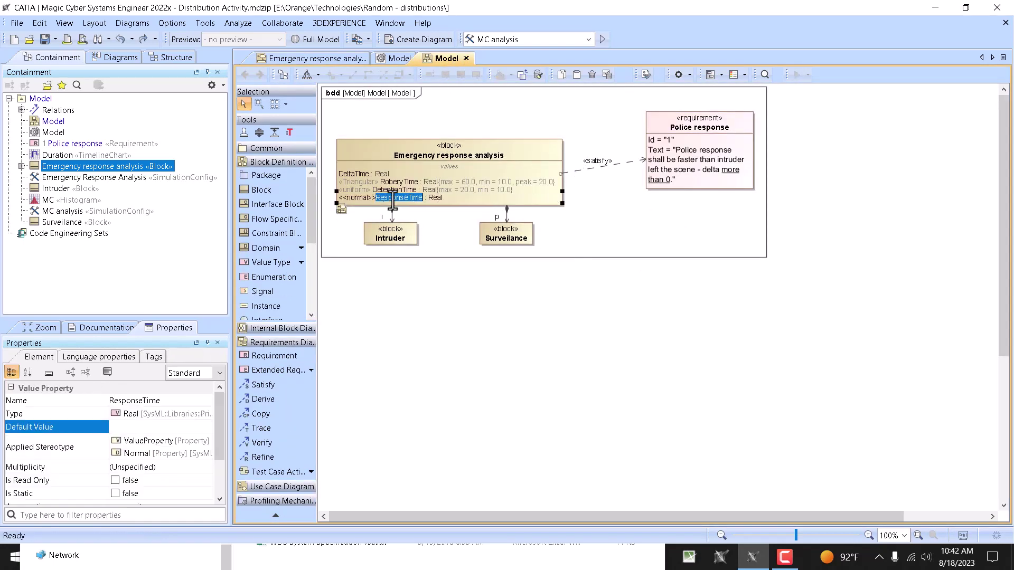
pyautogui.click(332, 59)
# Step: Attach a Duration Constraint set to ResponseTime on the Respond action
pyautogui.click(301, 166)
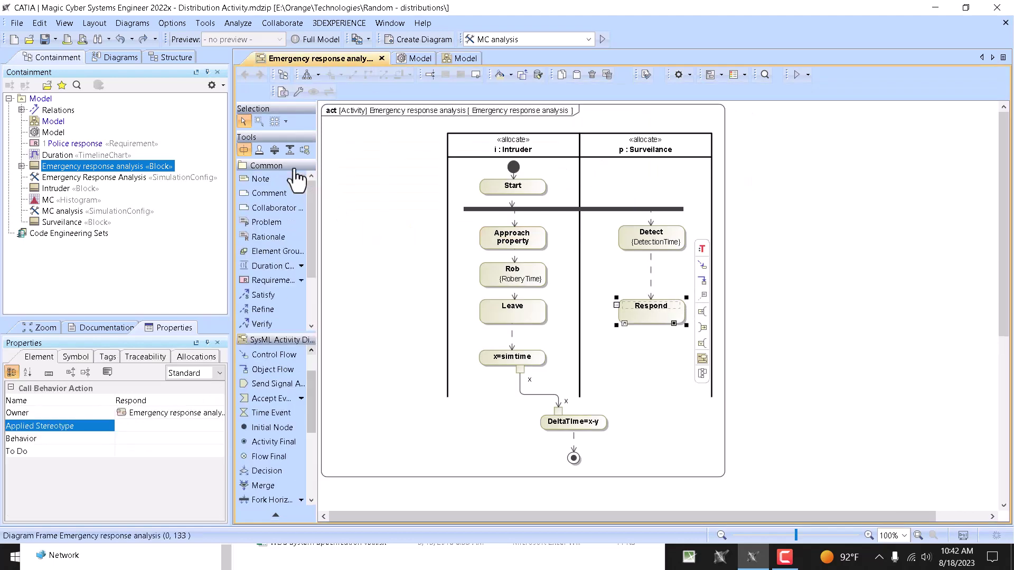
pyautogui.click(290, 266)
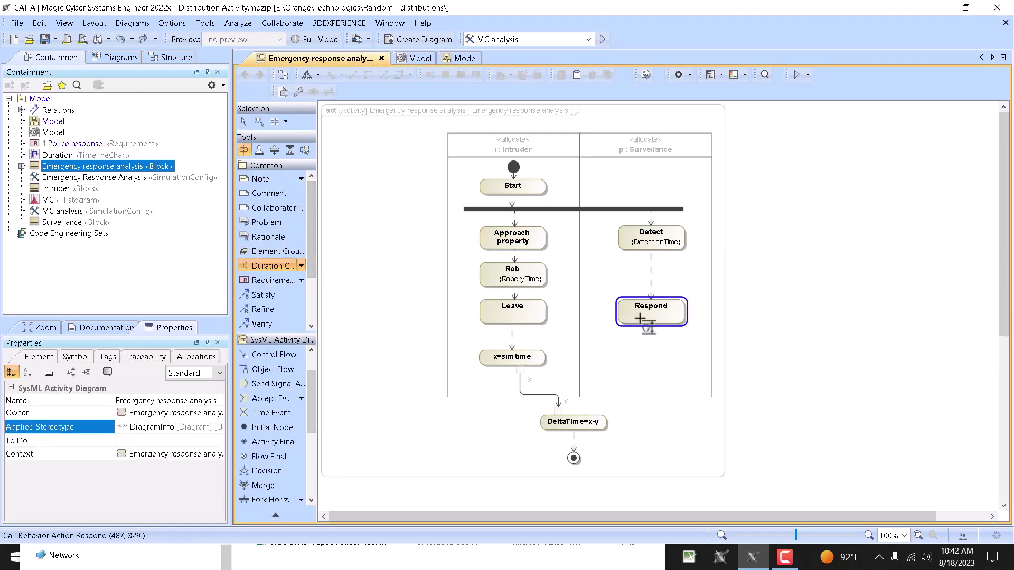
pyautogui.click(670, 320)
pyautogui.click(799, 302)
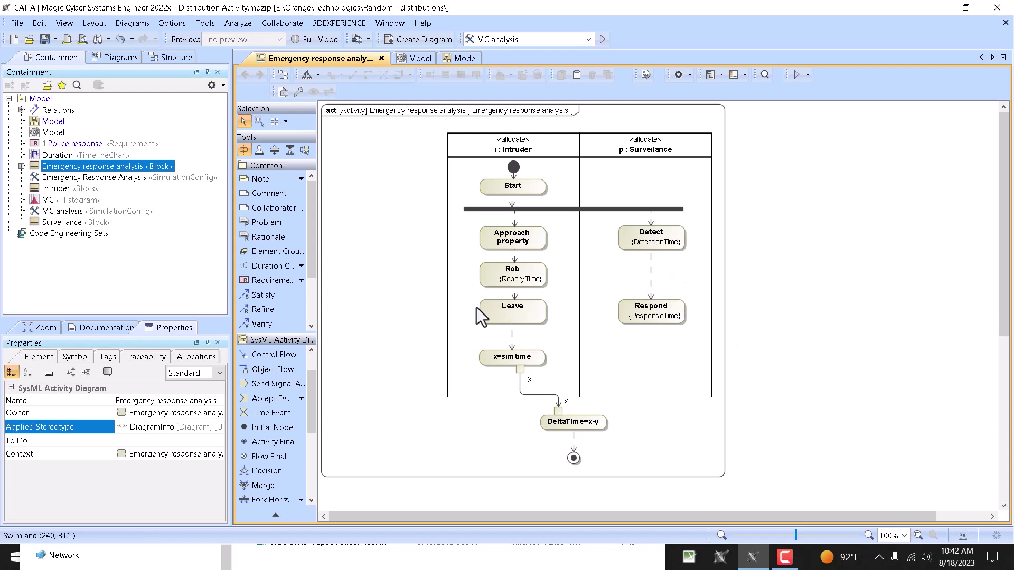
pyautogui.scroll(-2, 487, 347)
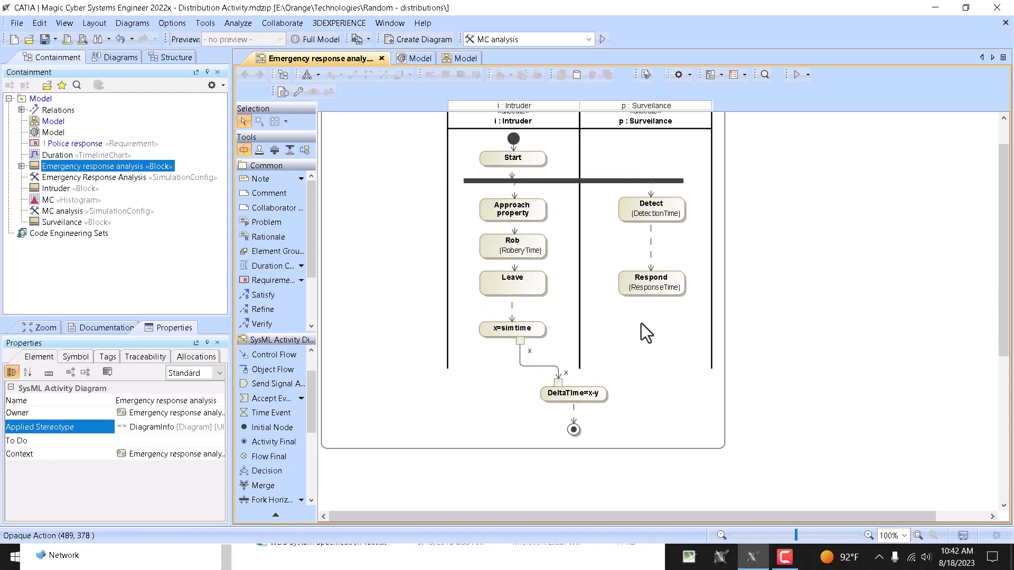
# Step: Create an opaque action named y=simtime below Respond
pyautogui.click(662, 289)
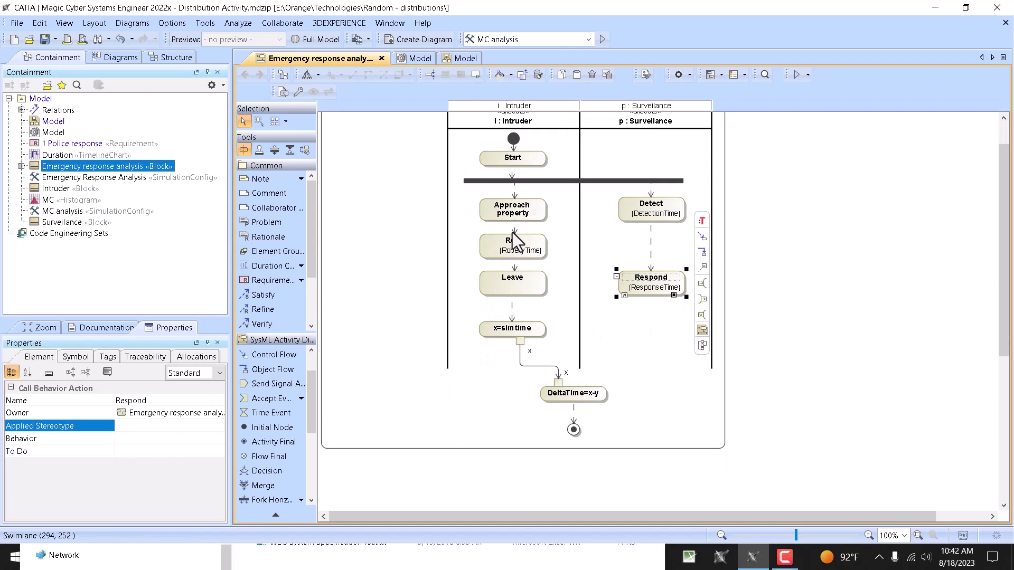
pyautogui.click(380, 332)
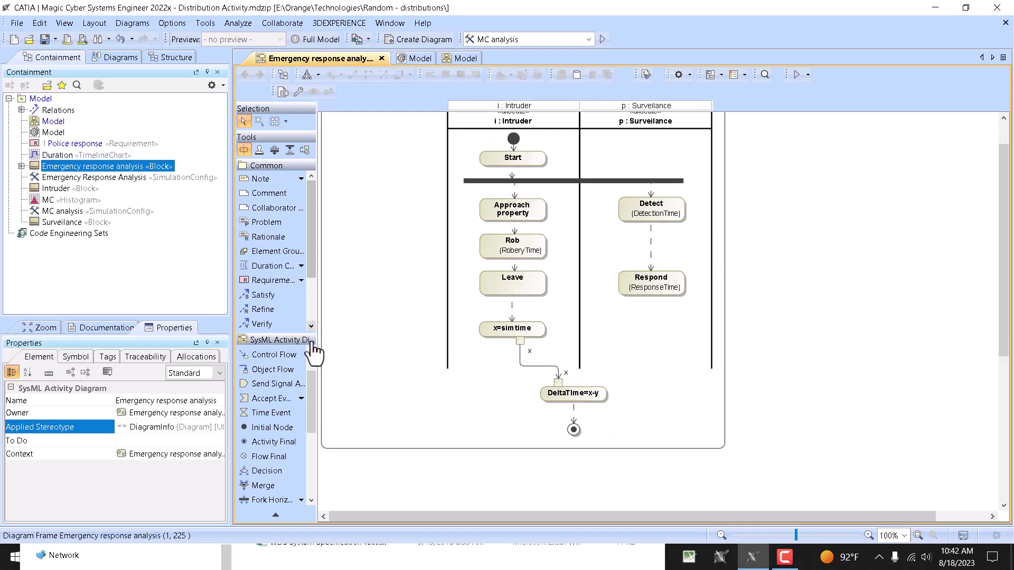
pyautogui.click(313, 341)
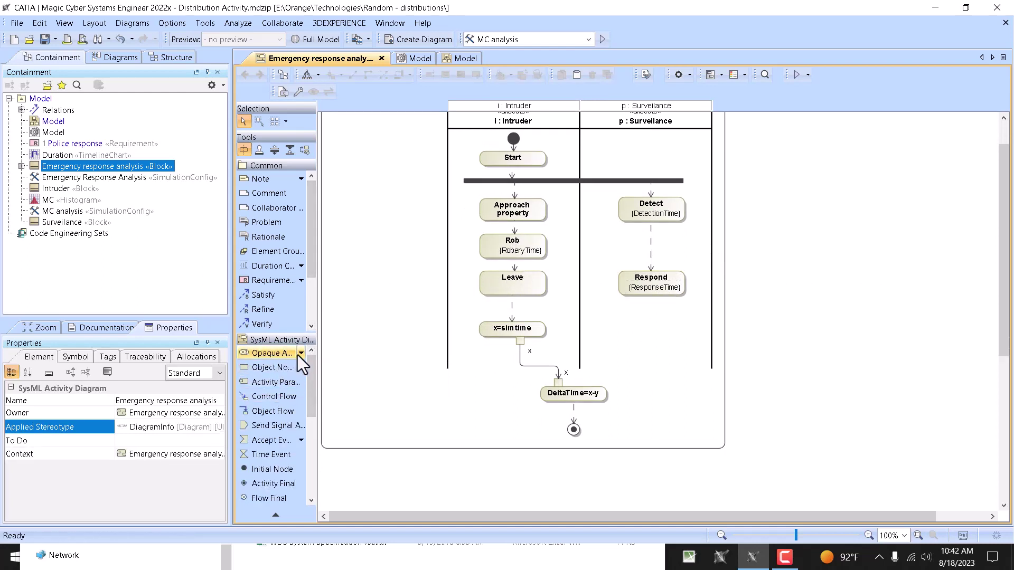
pyautogui.click(301, 353)
pyautogui.click(487, 299)
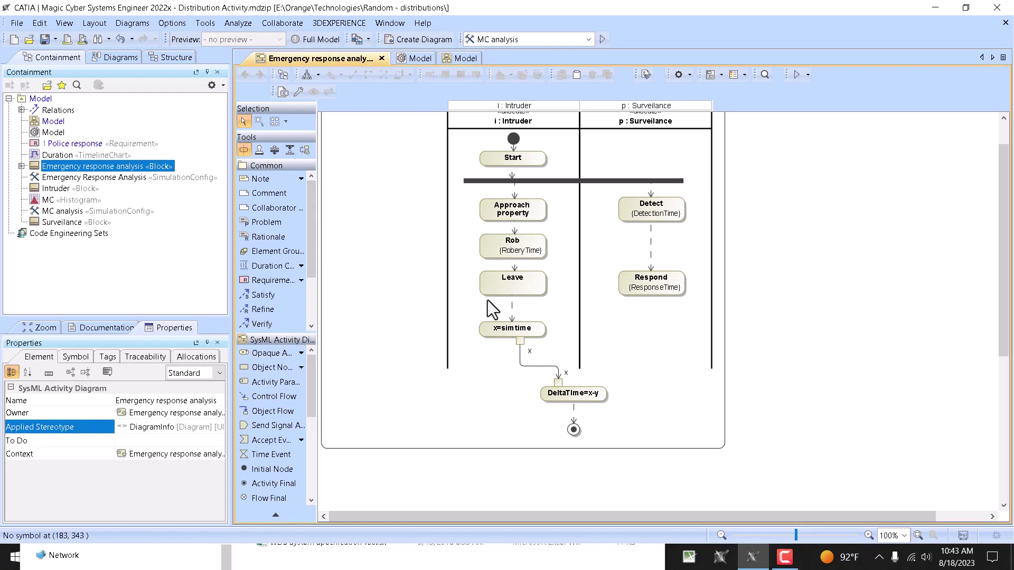
pyautogui.click(640, 288)
pyautogui.click(287, 354)
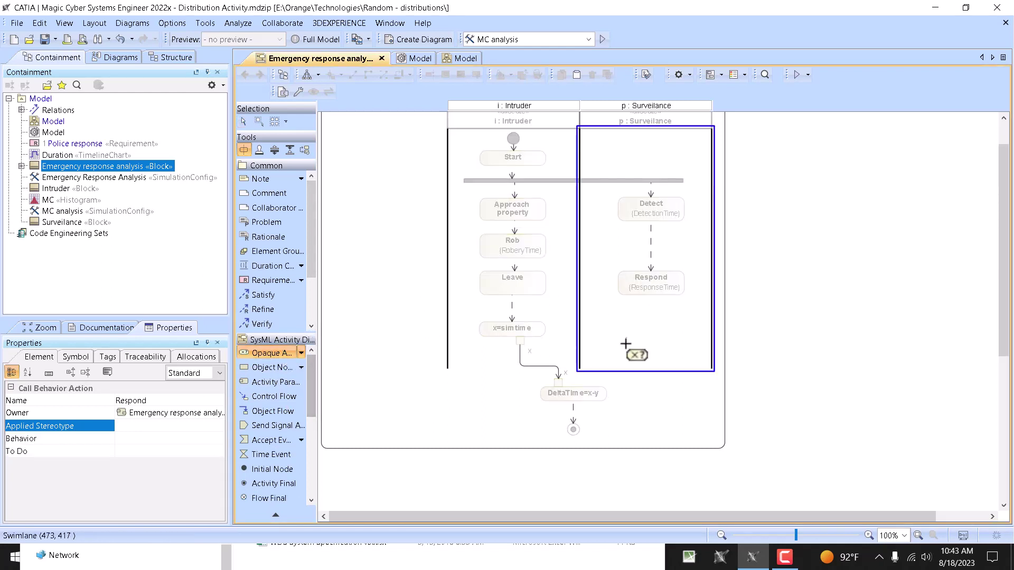
pyautogui.click(651, 334)
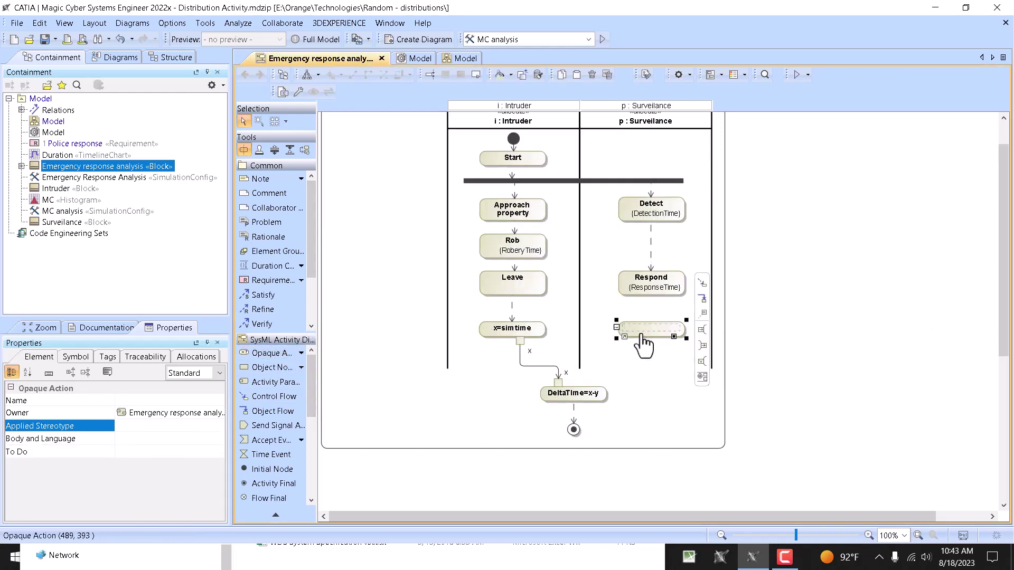
pyautogui.write('y')
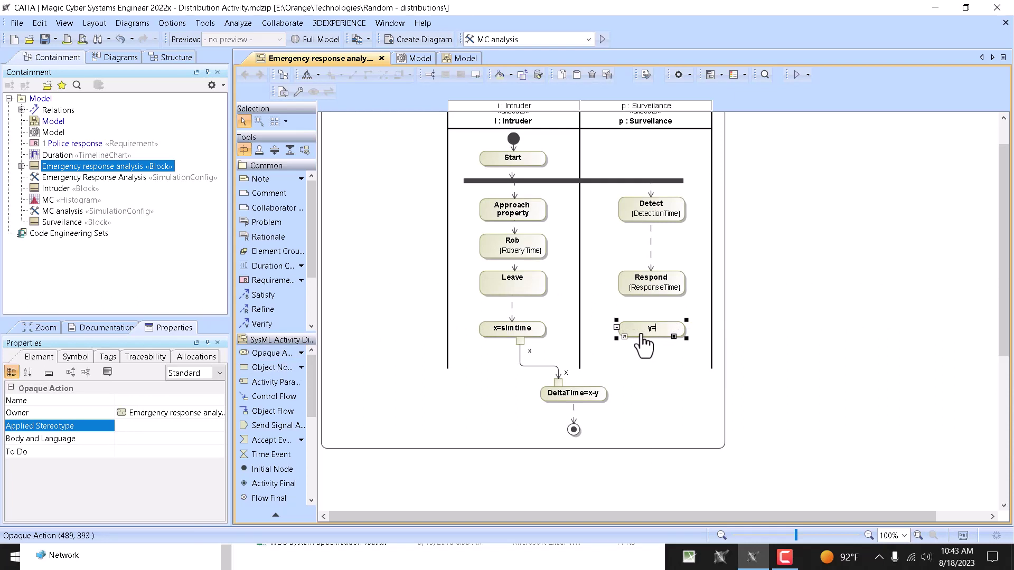
pyautogui.write('=simtime')
pyautogui.click(762, 329)
# Step: Link Respond to y=simtime with a control flow and add the output pin y
pyautogui.click(668, 294)
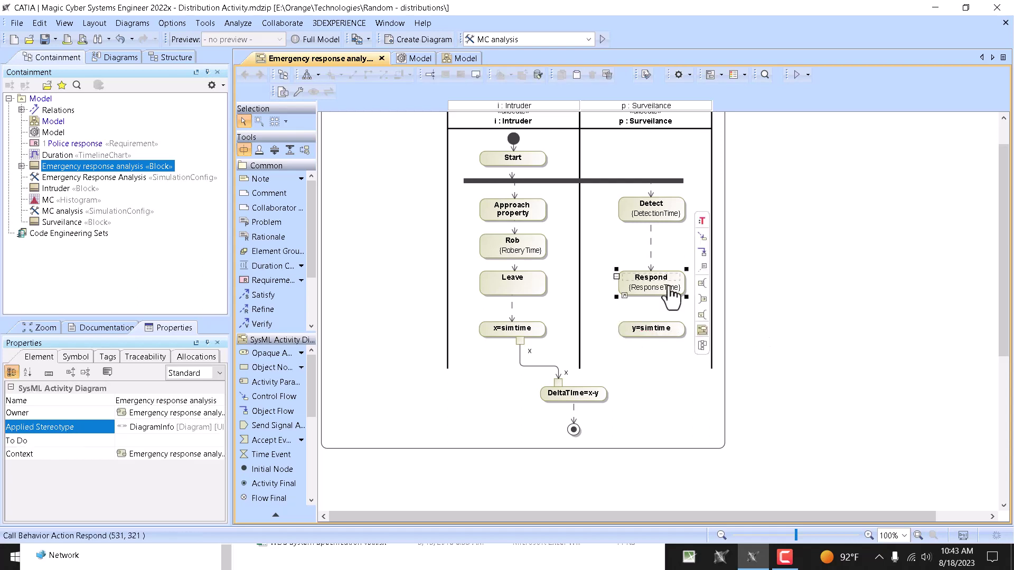
pyautogui.moveTo(702, 247); pyautogui.dragTo(661, 341)
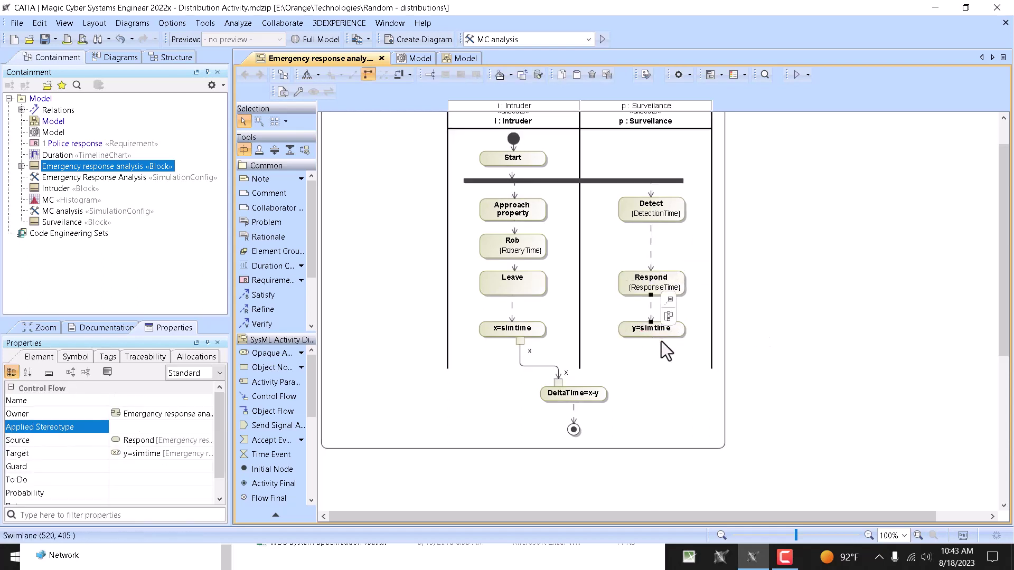
pyautogui.click(702, 337)
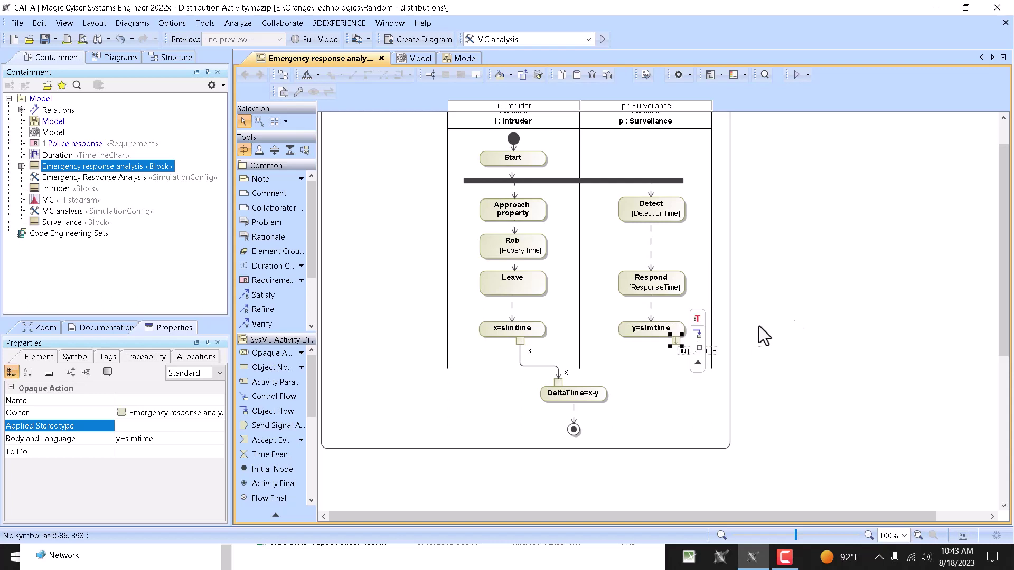
pyautogui.click(696, 350)
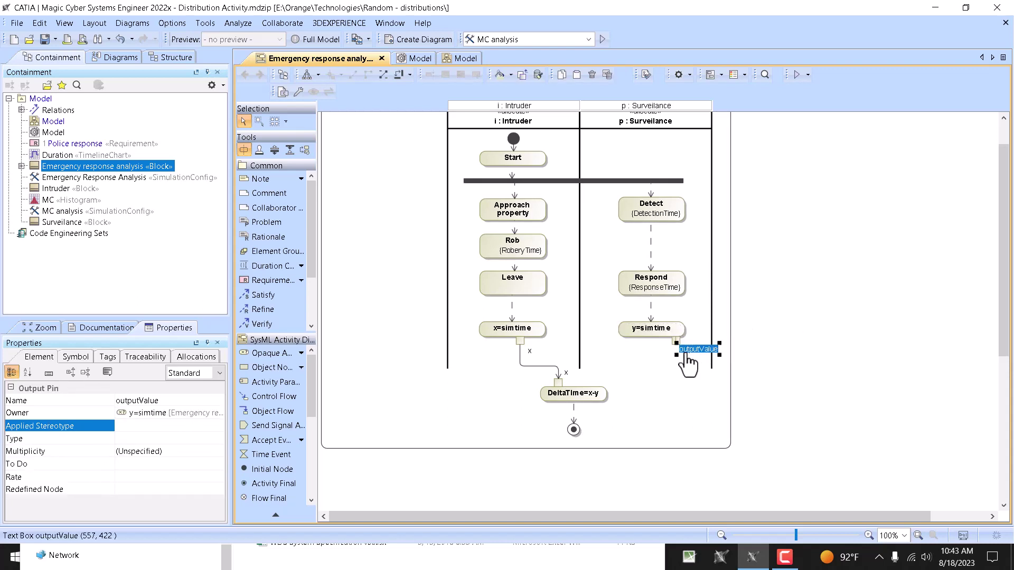
pyautogui.write('Re')
pyautogui.click(577, 420)
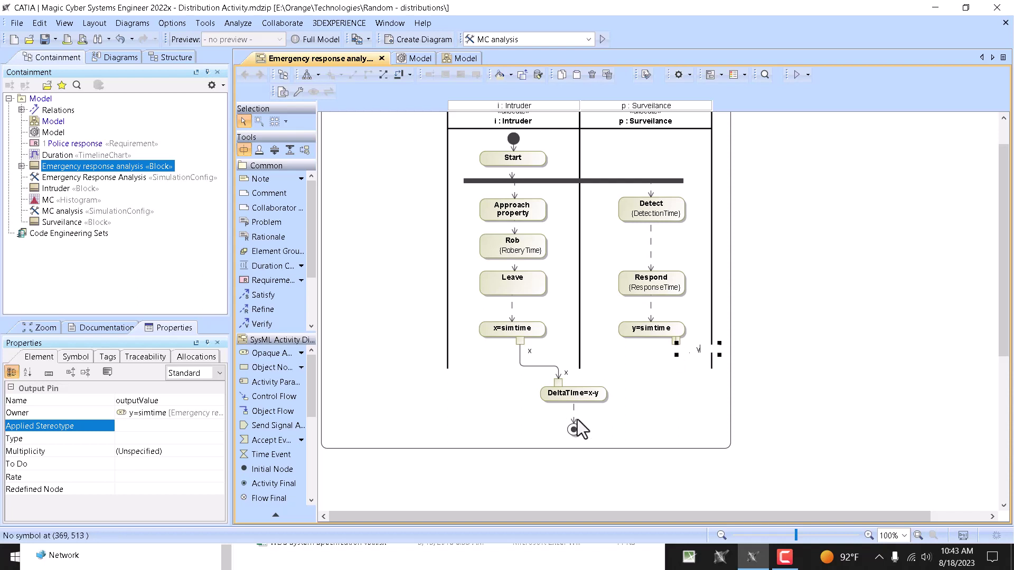
# Step: Draw an object flow from the y pin to a new input pin y on DeltaTime=x-y
pyautogui.click(684, 347)
pyautogui.moveTo(697, 335); pyautogui.dragTo(589, 391)
pyautogui.doubleClick(612, 373)
pyautogui.write('y')
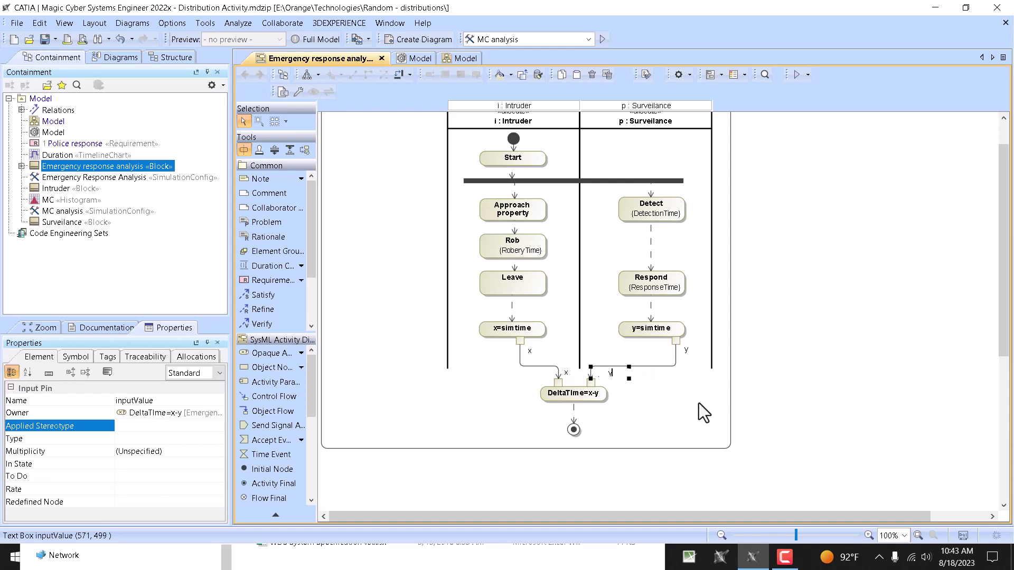
pyautogui.click(623, 396)
# Step: Type both y pins as Real and move the output pin to the bottom of y=simtime
pyautogui.click(592, 384)
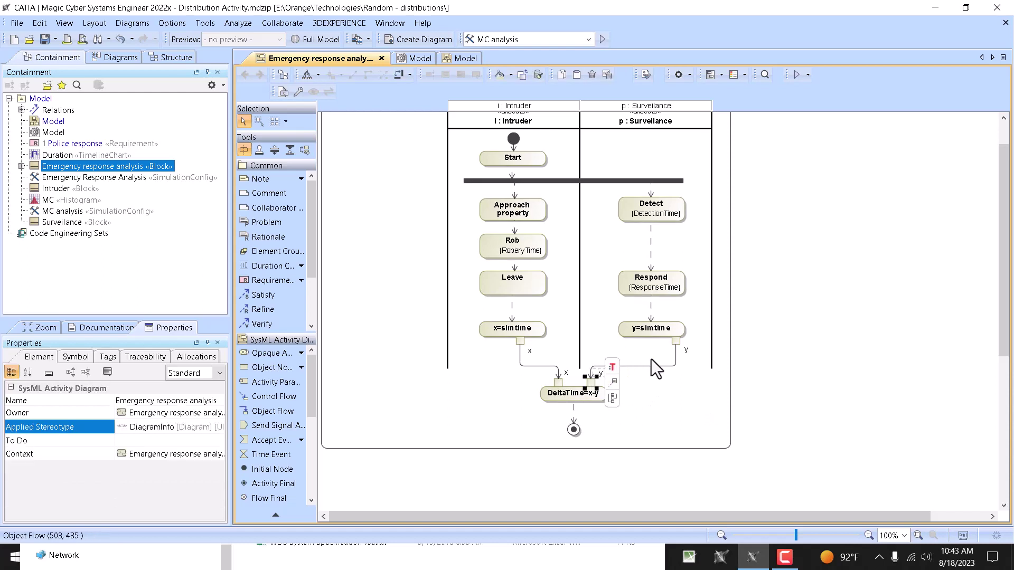
pyautogui.keyDown('shift'); pyautogui.click(675, 342); pyautogui.keyUp('shift')
pyautogui.click(143, 425)
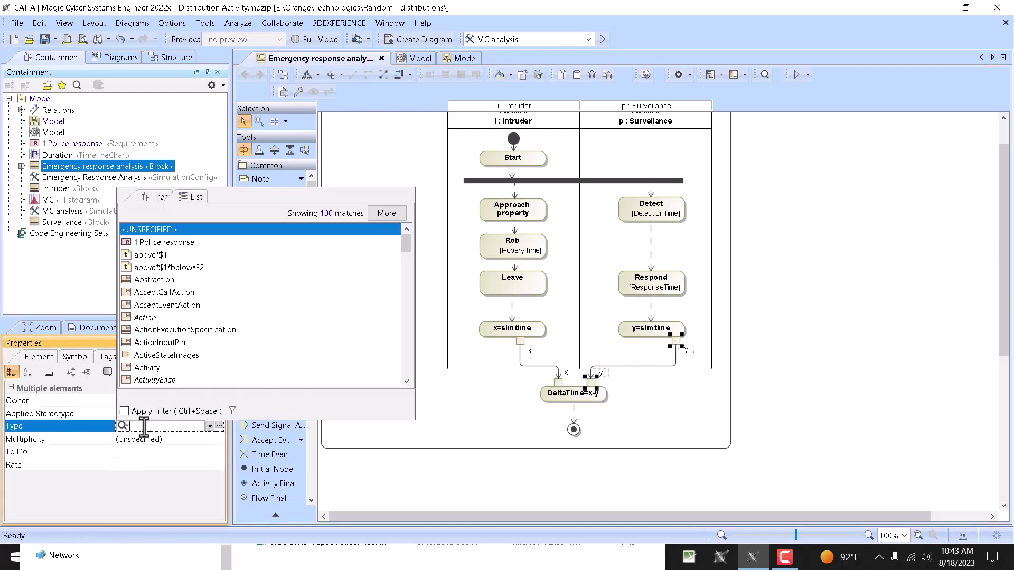
pyautogui.write('real')
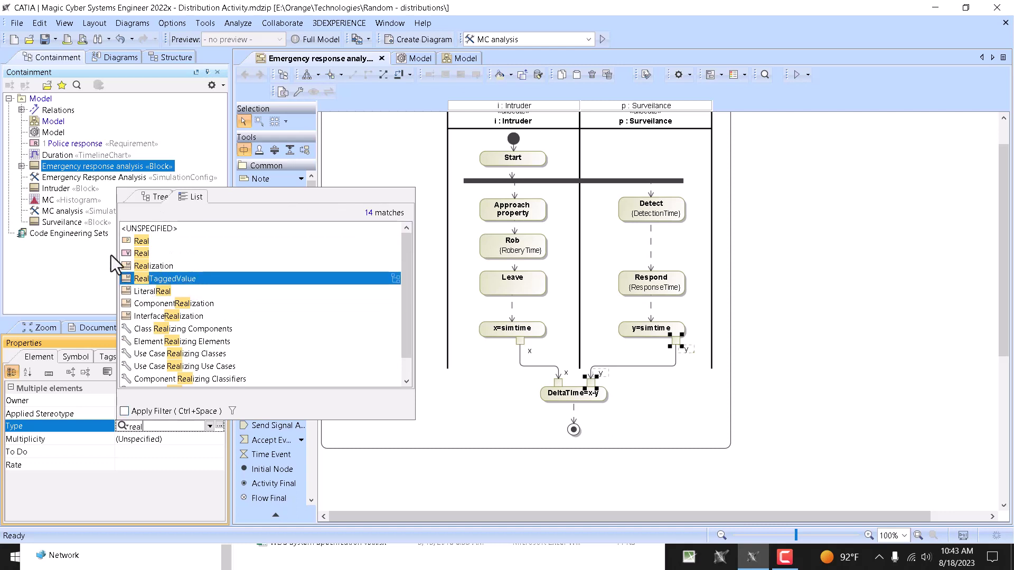
pyautogui.click(132, 254)
pyautogui.click(571, 383)
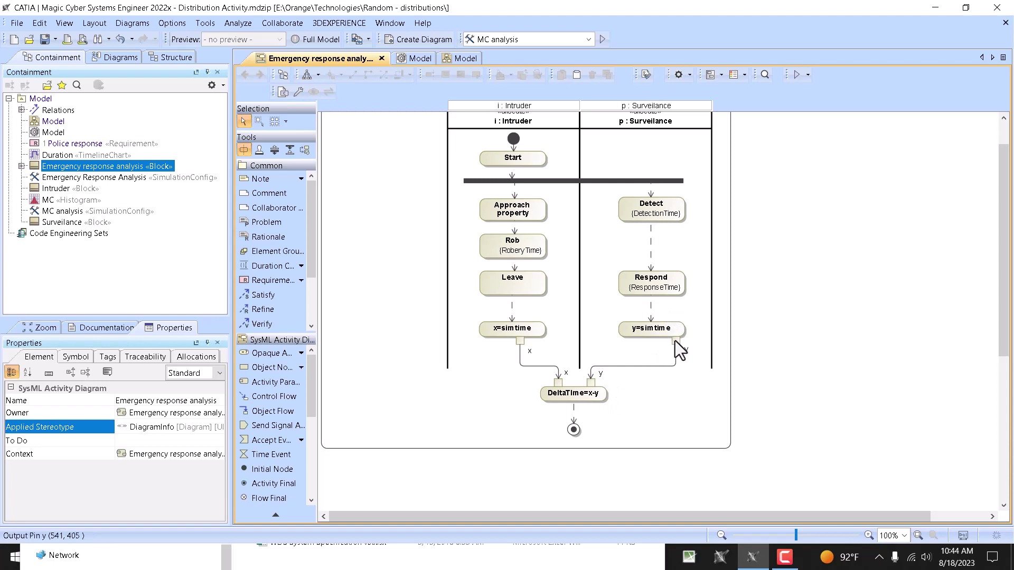
pyautogui.moveTo(674, 340); pyautogui.dragTo(653, 341)
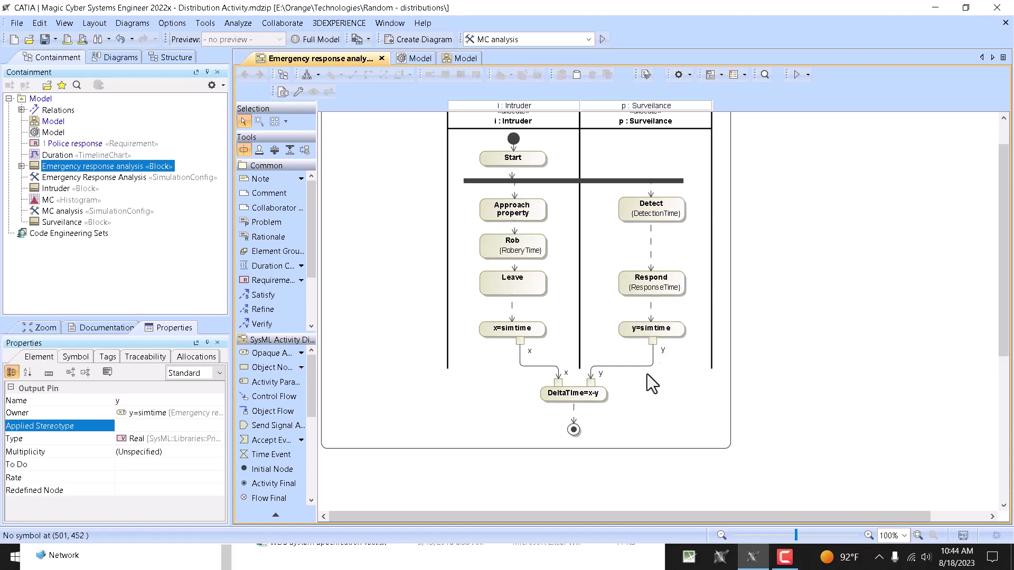
pyautogui.click(647, 374)
# Step: Launch the Emergency Response Analysis simulation configuration from the activity diagram
pyautogui.click(446, 59)
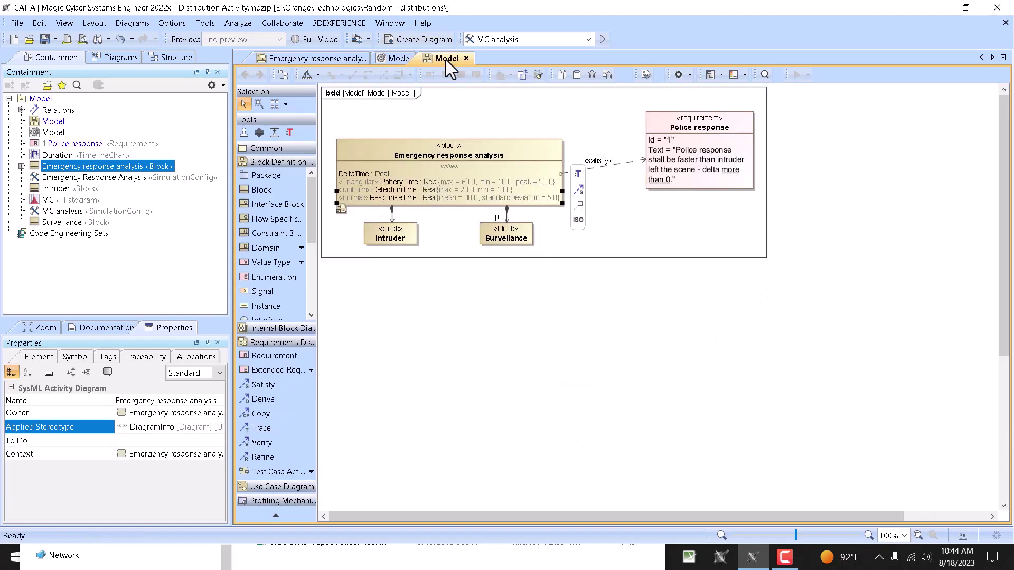
pyautogui.click(336, 56)
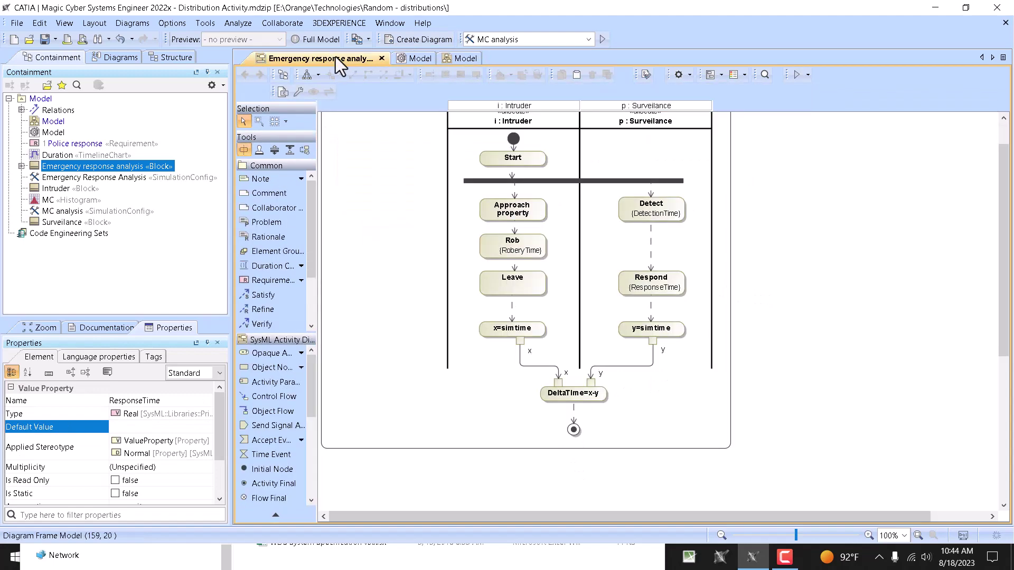
pyautogui.click(807, 75)
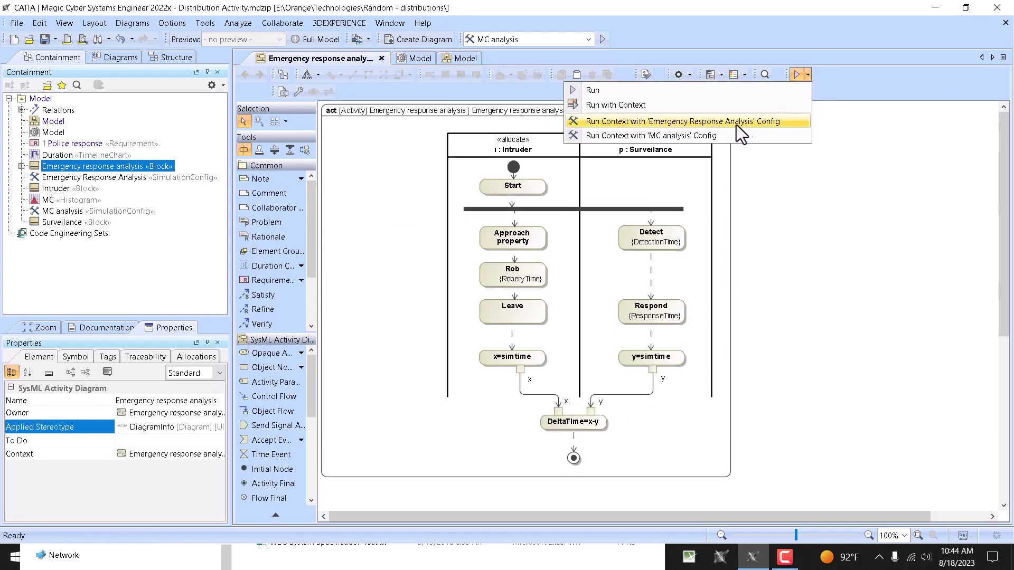
pyautogui.click(626, 107)
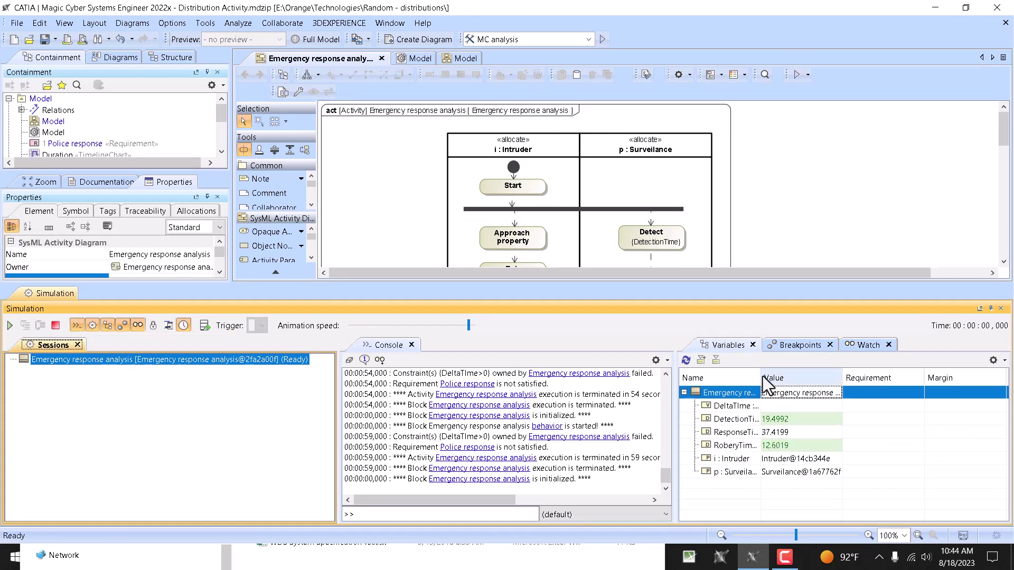
# Step: Slow the animation, start the activity, and follow the tokens to DeltaTime=x-y and the end
pyautogui.moveTo(761, 375); pyautogui.dragTo(781, 376)
pyautogui.scroll(-3, 726, 186)
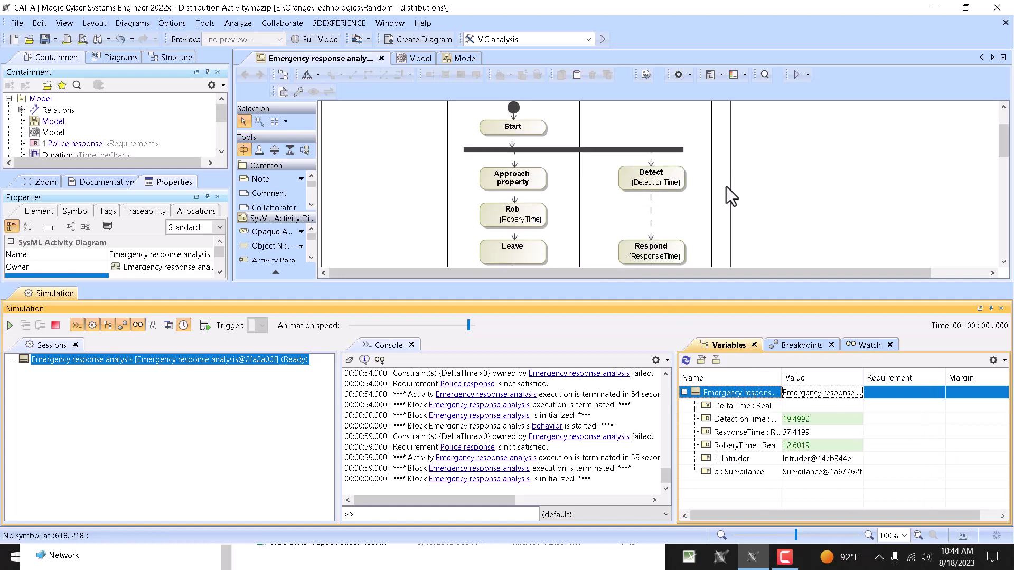
pyautogui.click(448, 327)
pyautogui.scroll(3, 586, 195)
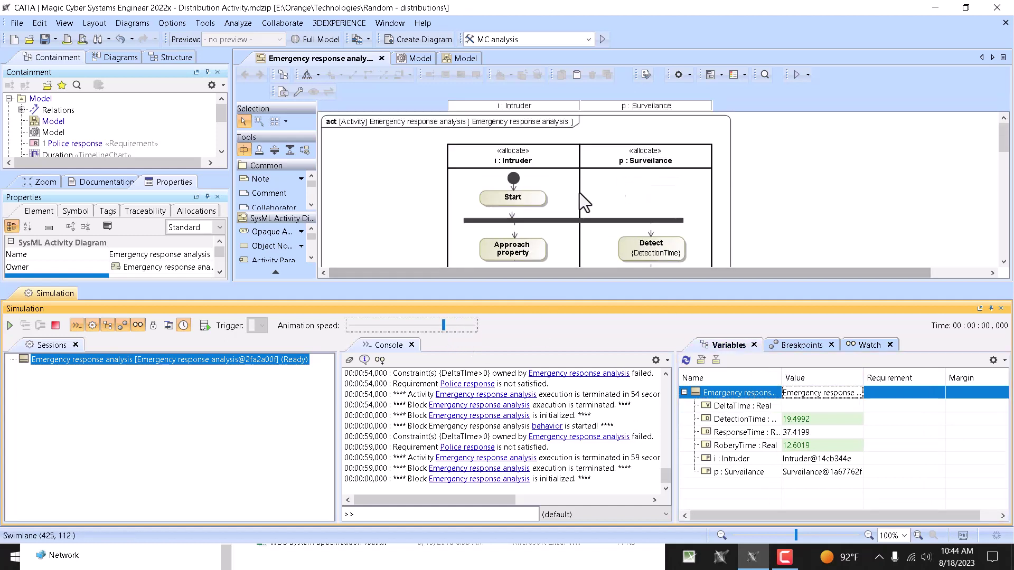
pyautogui.click(9, 325)
pyautogui.scroll(-3, 470, 165)
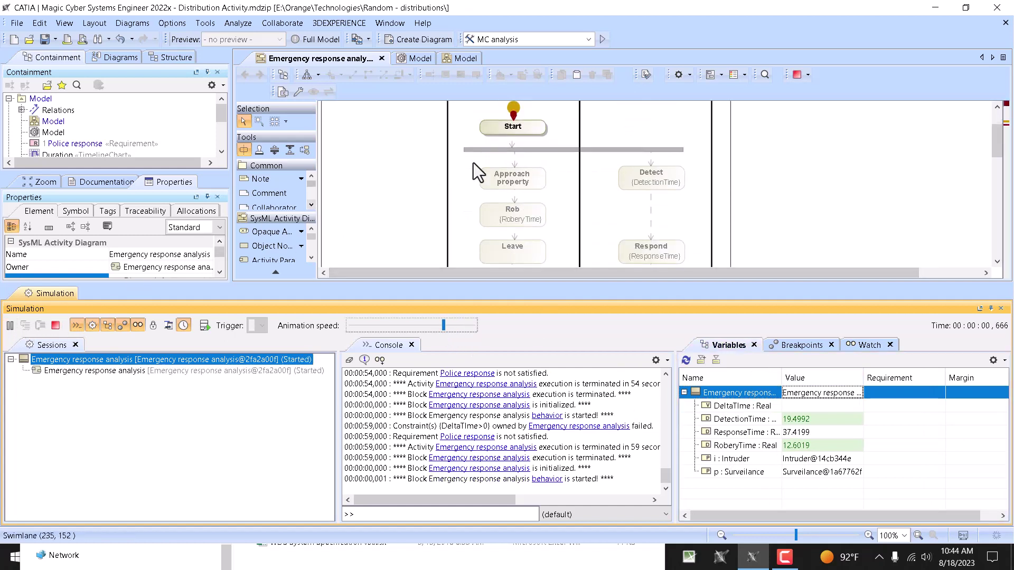
pyautogui.moveTo(448, 324); pyautogui.dragTo(458, 325)
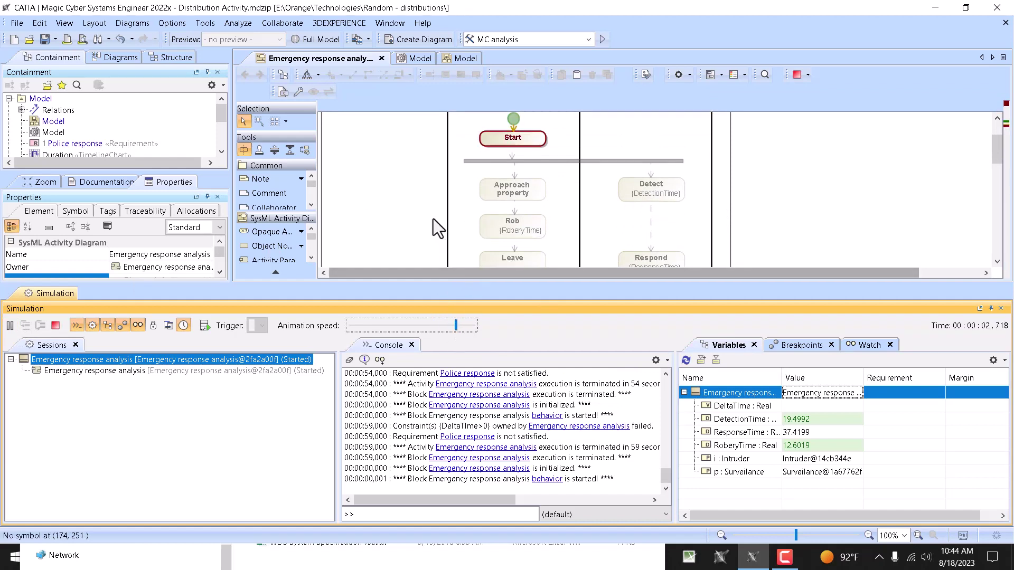
pyautogui.scroll(-2, 696, 180)
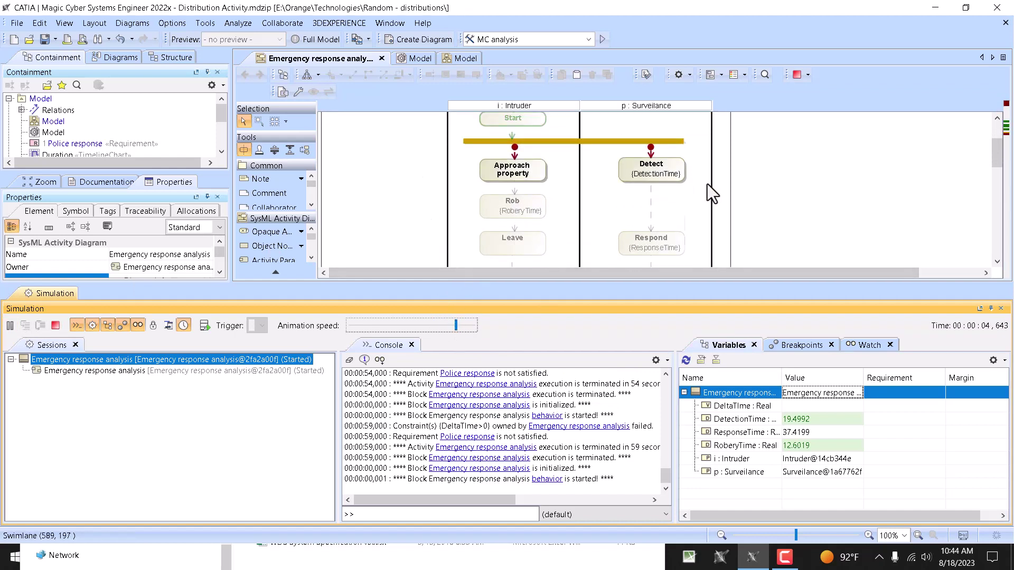
pyautogui.moveTo(675, 279); pyautogui.dragTo(676, 333)
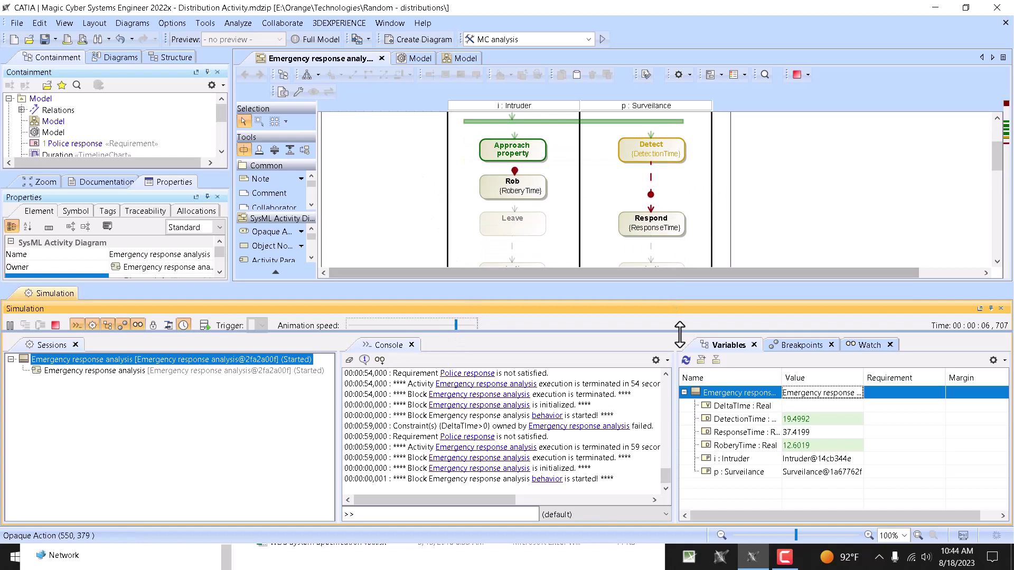
pyautogui.scroll(-2, 738, 248)
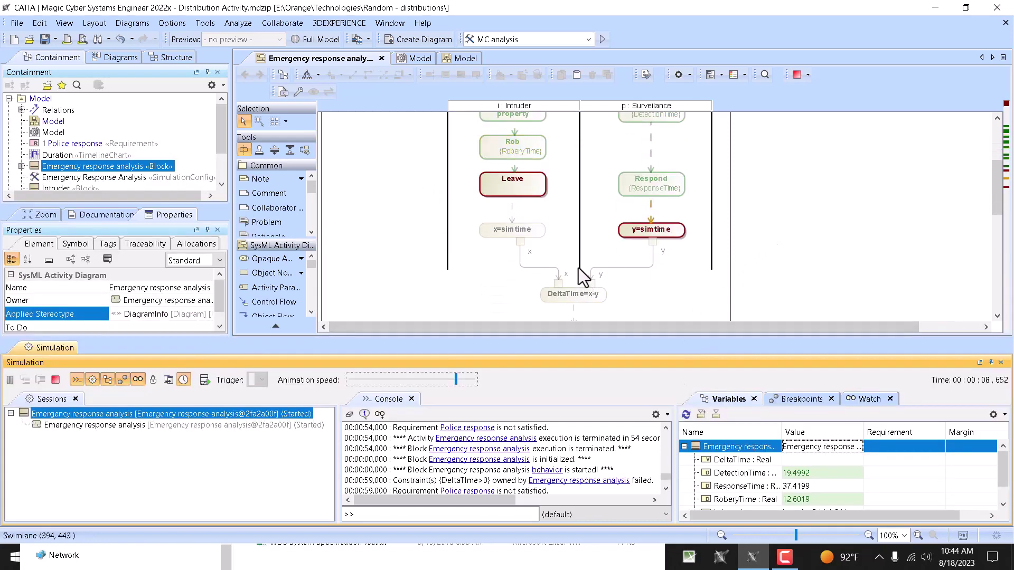
pyautogui.scroll(-2, 834, 237)
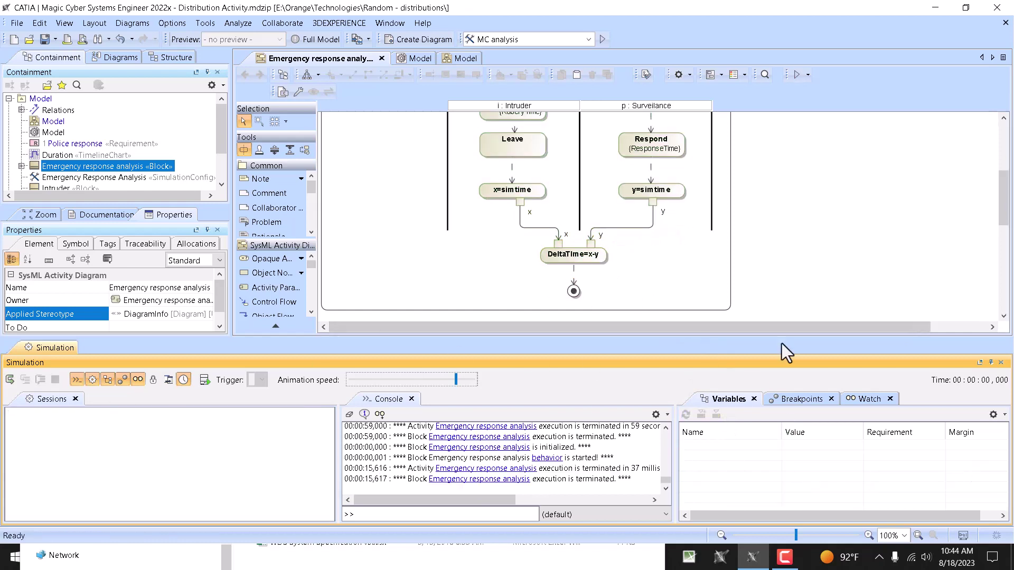
# Step: Close the simulation results and open the Duration timeline chart's specification on the Model diagram
pyautogui.click(1001, 362)
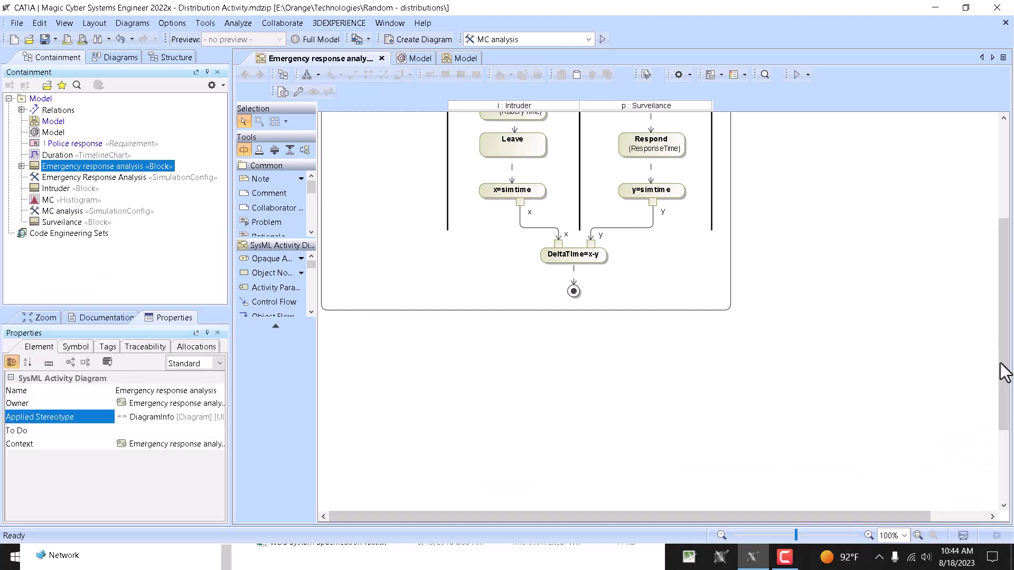
pyautogui.click(410, 58)
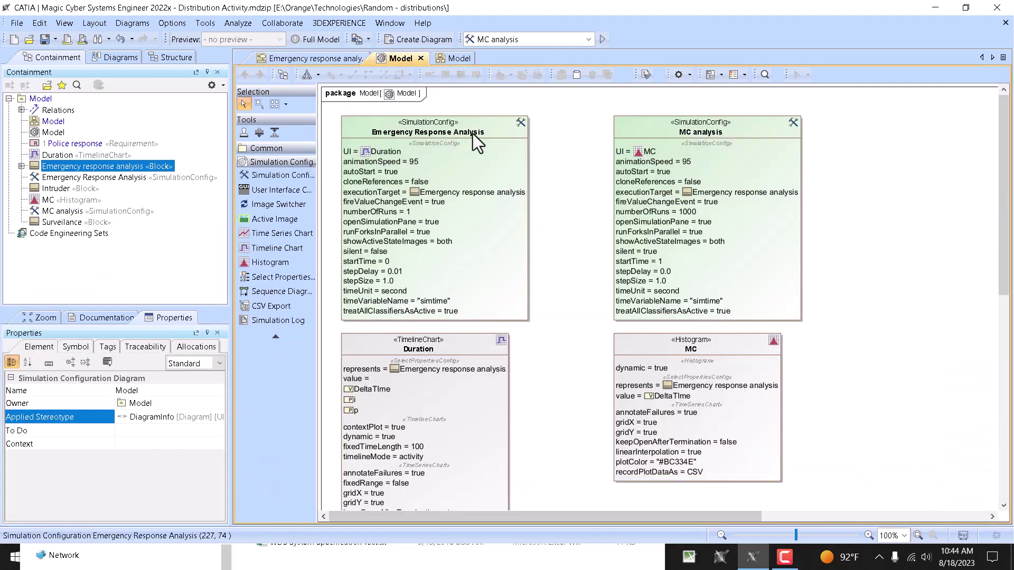
pyautogui.scroll(-3, 420, 330)
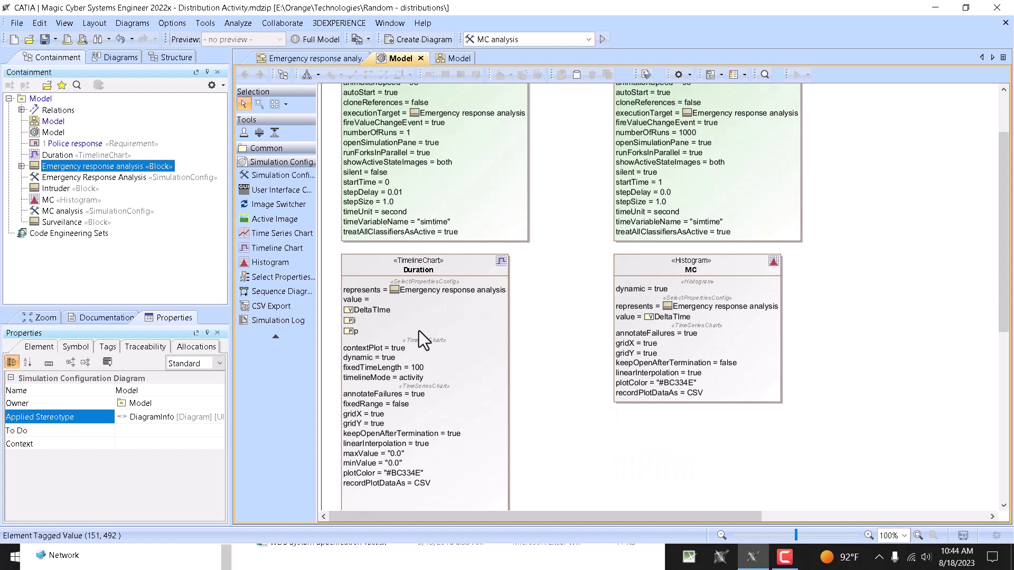
pyautogui.click(356, 265)
pyautogui.doubleClick(356, 264)
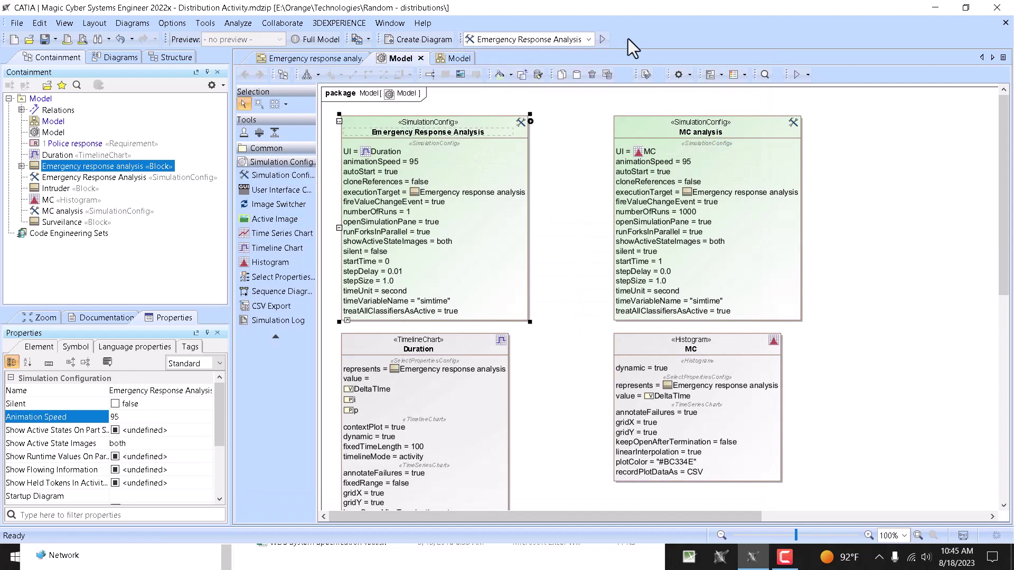
# Step: Run the Emergency Response Analysis simulation three times, terminating each run to compare DeltaTime
pyautogui.click(601, 40)
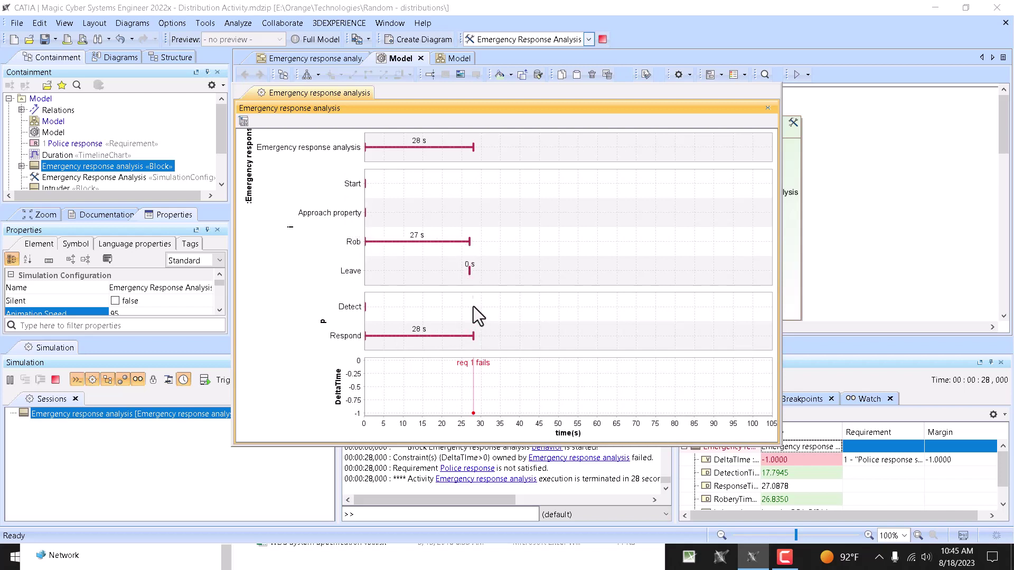
pyautogui.click(55, 378)
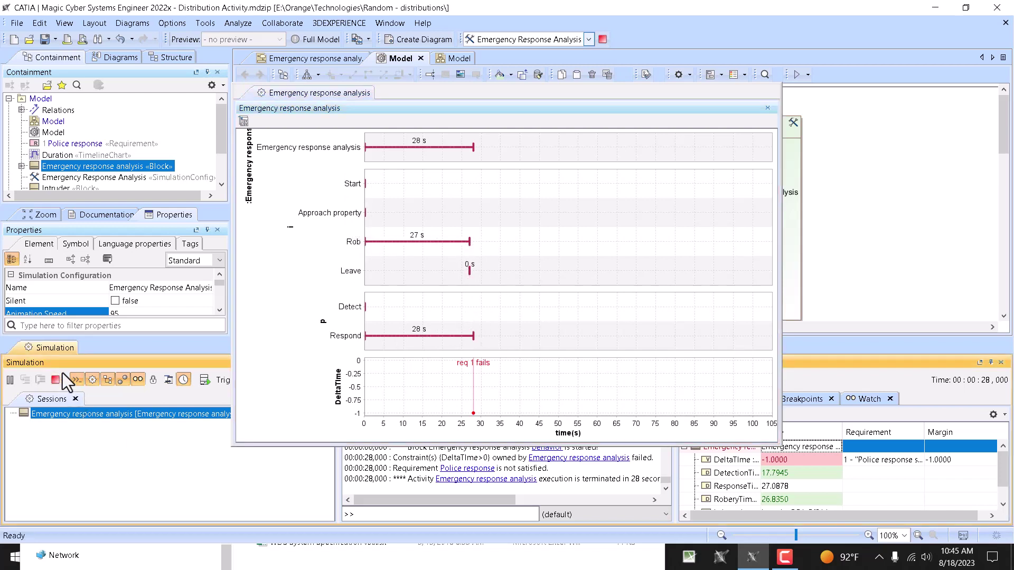
pyautogui.click(9, 379)
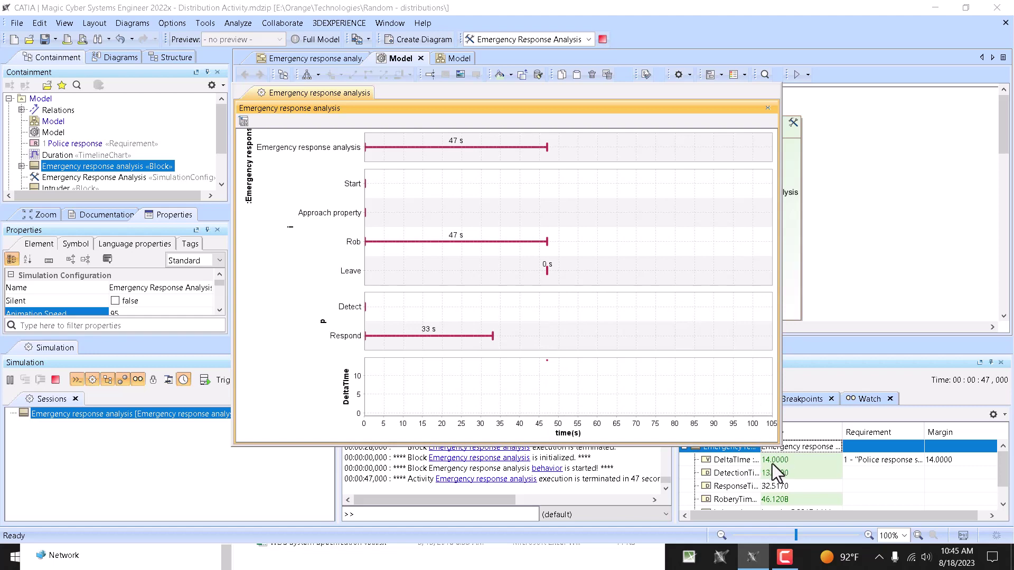
pyautogui.click(55, 380)
pyautogui.click(14, 384)
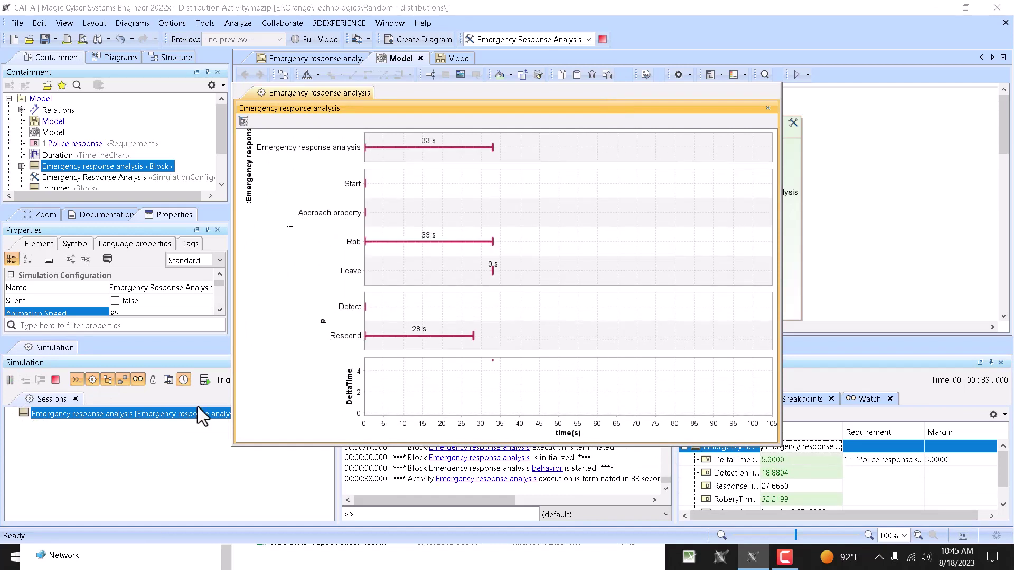
pyautogui.click(55, 380)
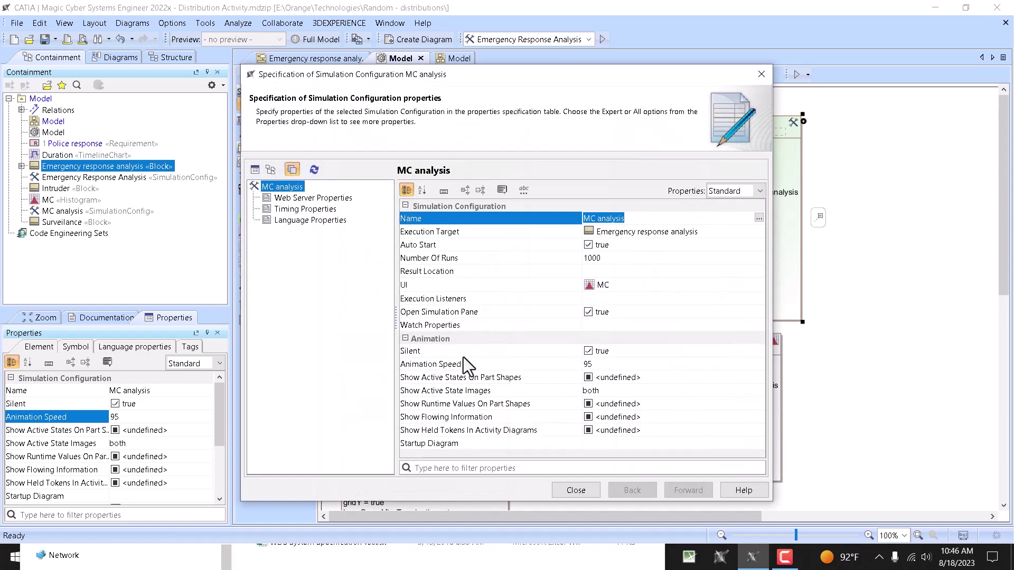
# Step: Review the MC analysis configuration's timing properties, then return to its main settings
pyautogui.click(301, 219)
pyautogui.click(305, 210)
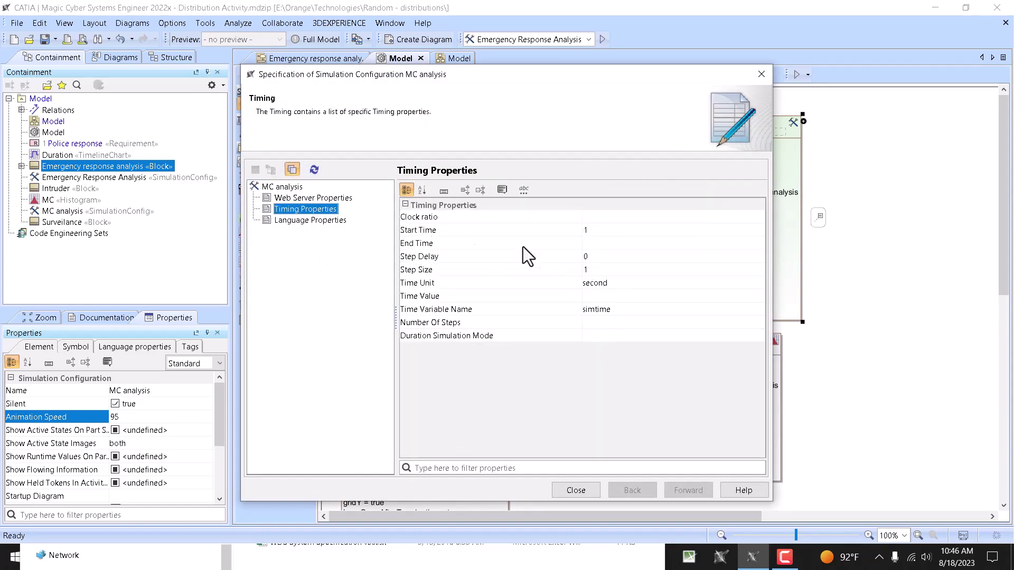
pyautogui.click(275, 187)
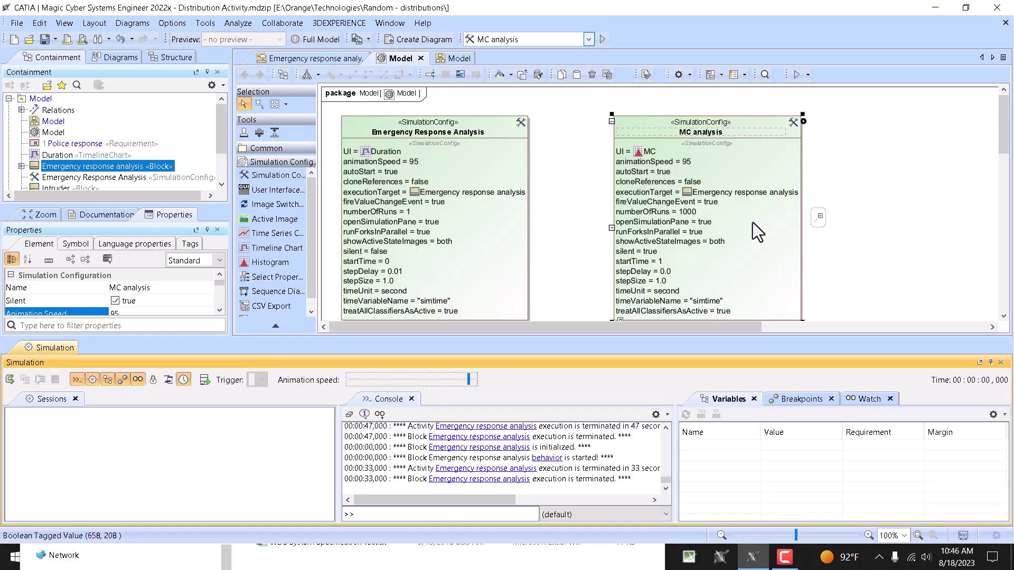
# Step: Turn on Keep Open After Termination for the MC histogram and run the 1000-run Monte Carlo analysis
pyautogui.scroll(-5, 753, 223)
pyautogui.doubleClick(734, 163)
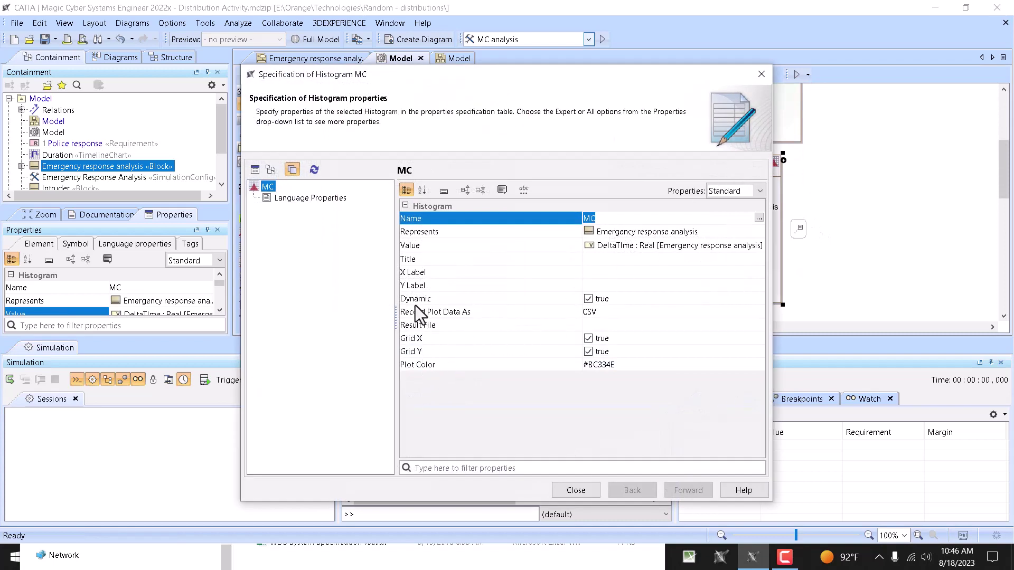
pyautogui.click(723, 191)
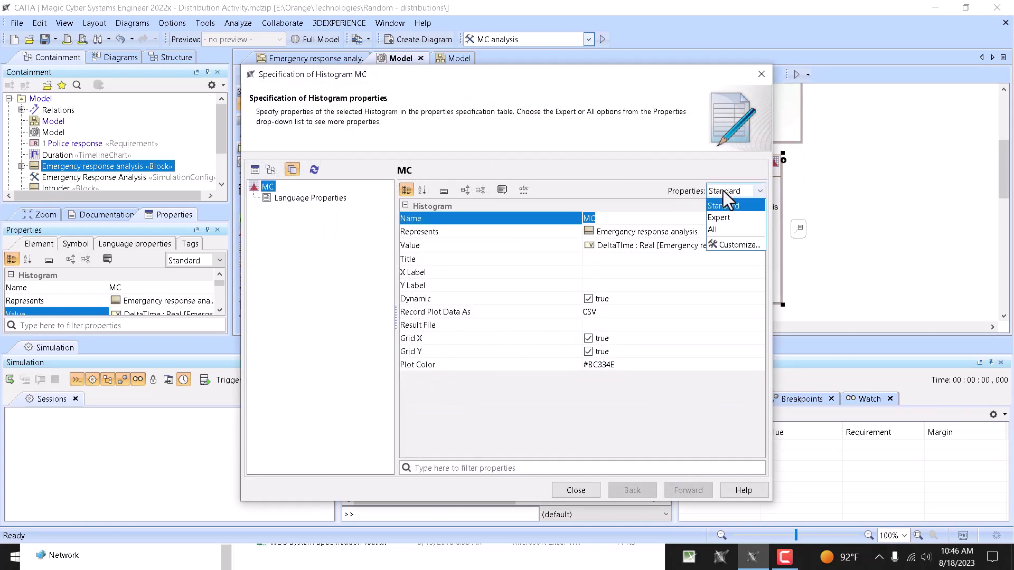
pyautogui.click(719, 218)
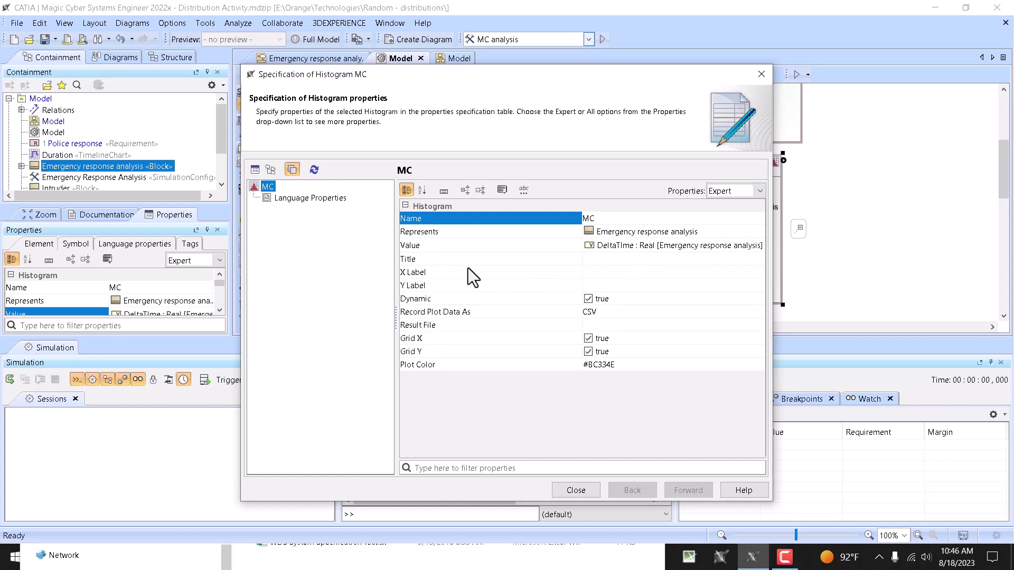
pyautogui.click(730, 194)
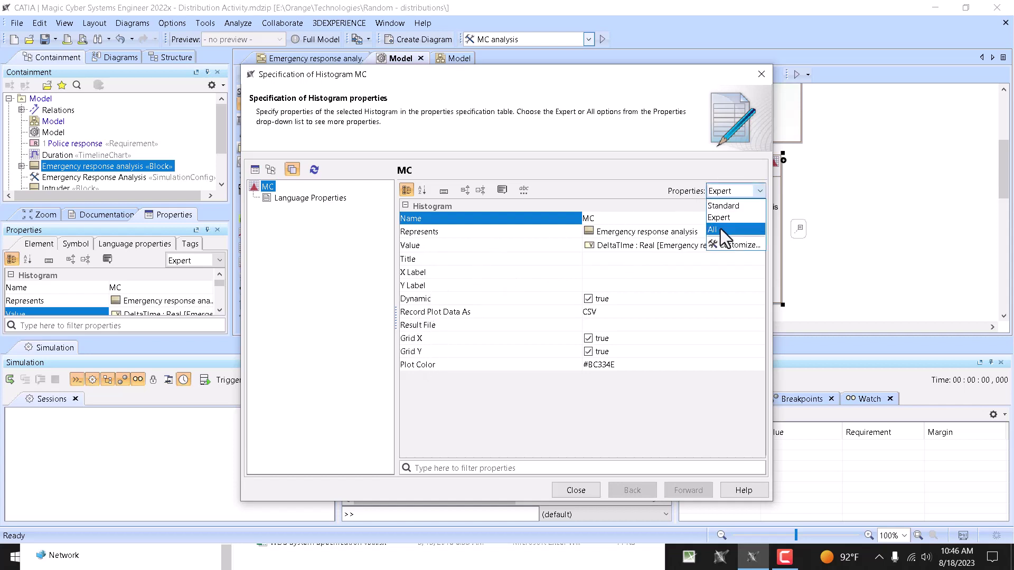
pyautogui.click(720, 230)
pyautogui.click(602, 233)
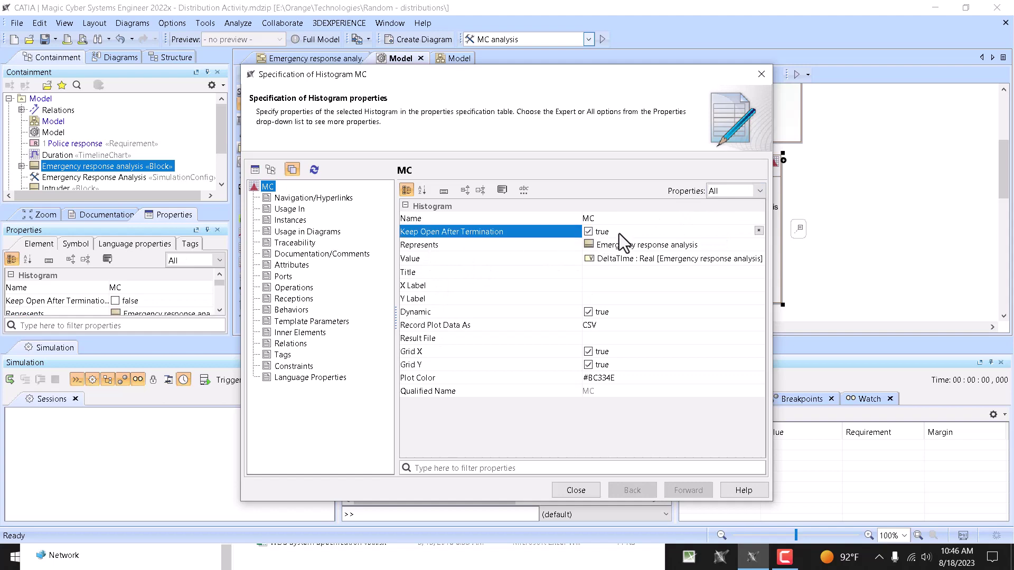
pyautogui.click(727, 190)
pyautogui.click(727, 207)
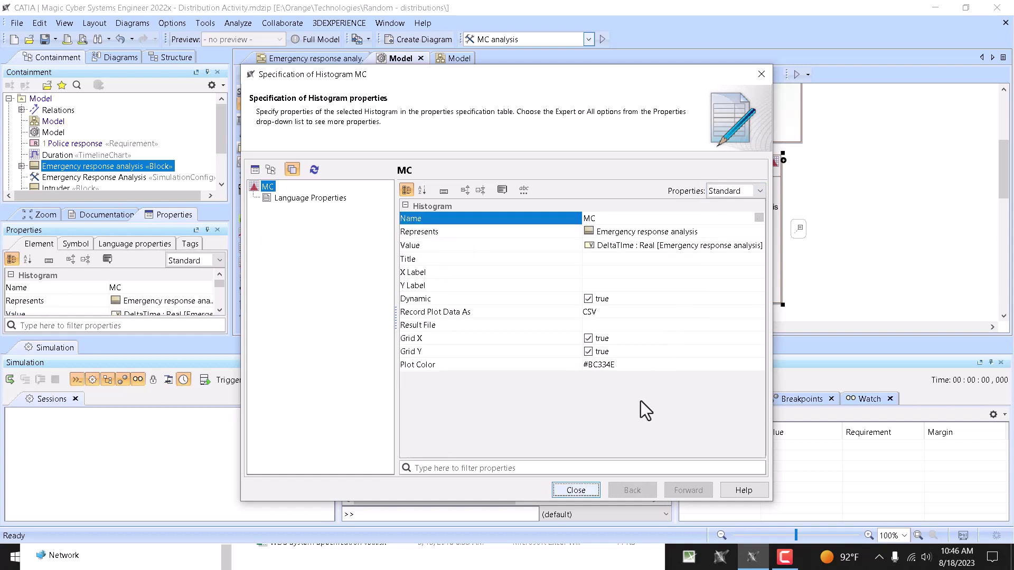
pyautogui.click(584, 485)
pyautogui.click(603, 39)
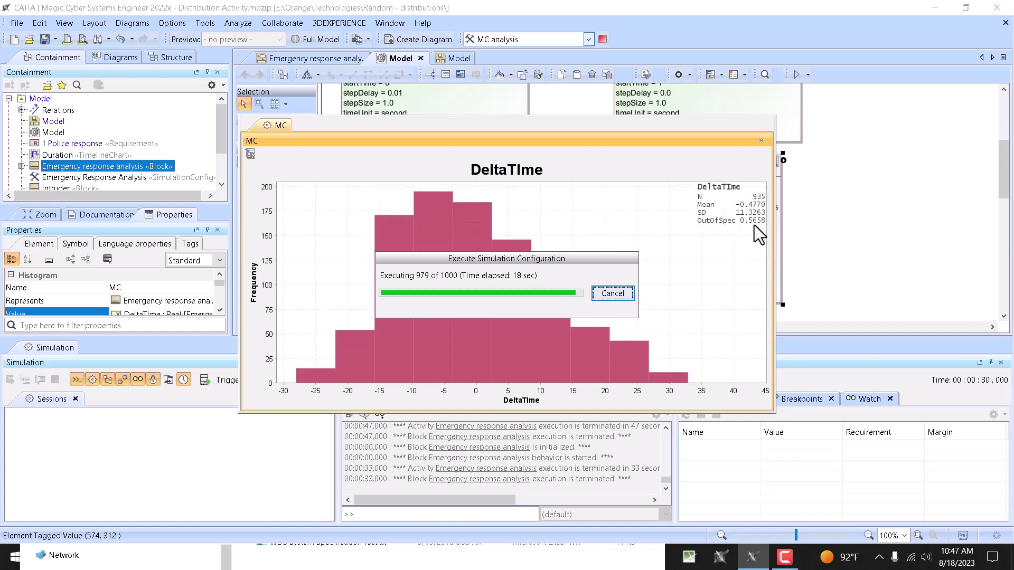
# Step: Move the completed 1000-run DeltaTime histogram aside and reopen the Emergency response analysis activity diagram from the bdd
pyautogui.moveTo(582, 125); pyautogui.dragTo(890, 271)
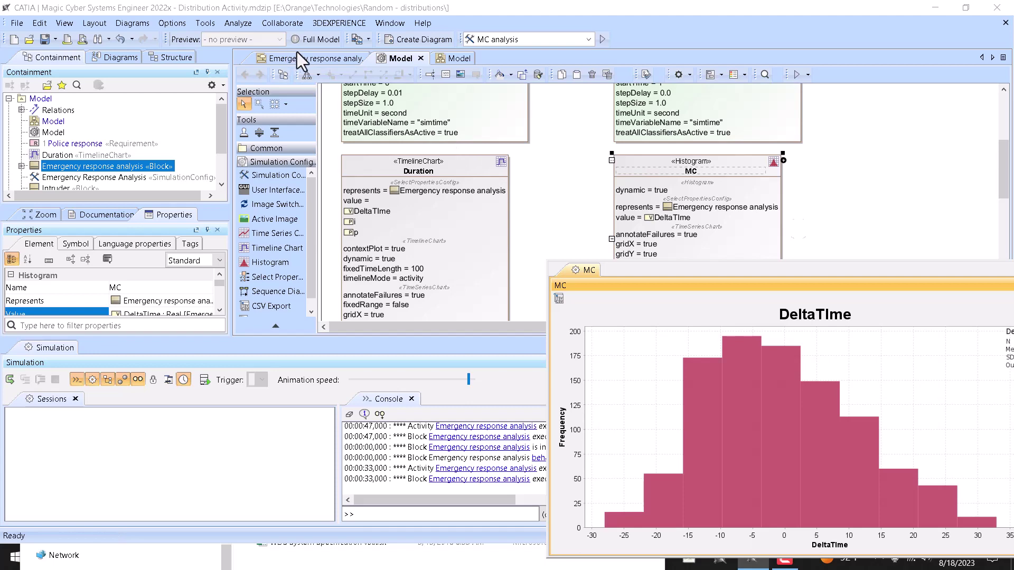
pyautogui.click(454, 57)
pyautogui.click(385, 198)
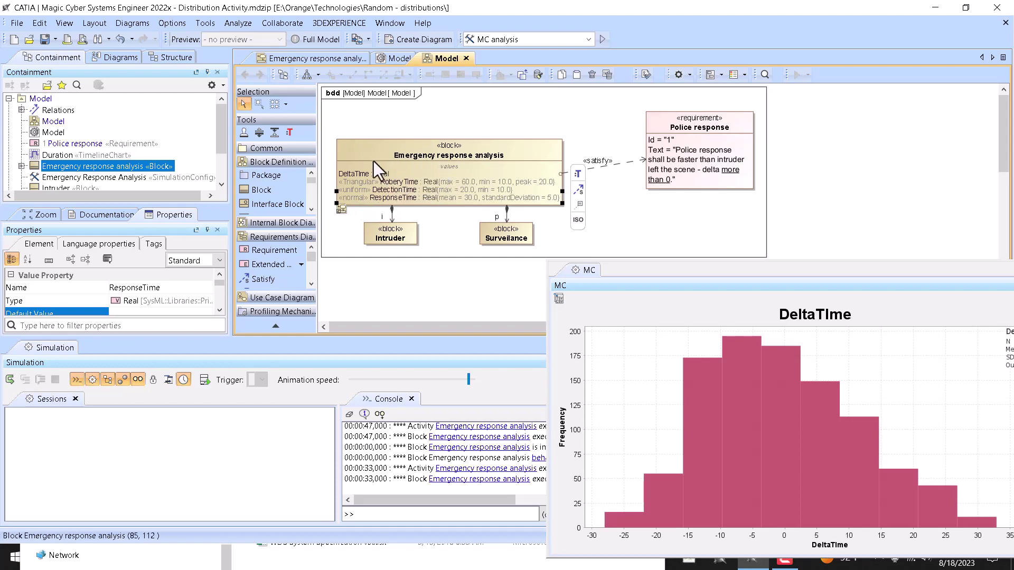
pyautogui.doubleClick(357, 149)
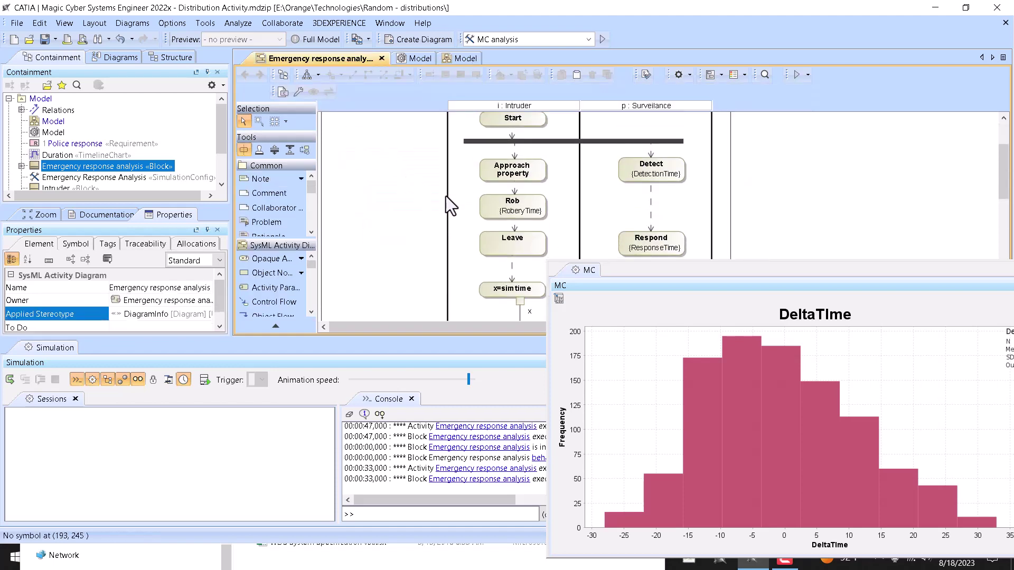
pyautogui.scroll(-3, 506, 195)
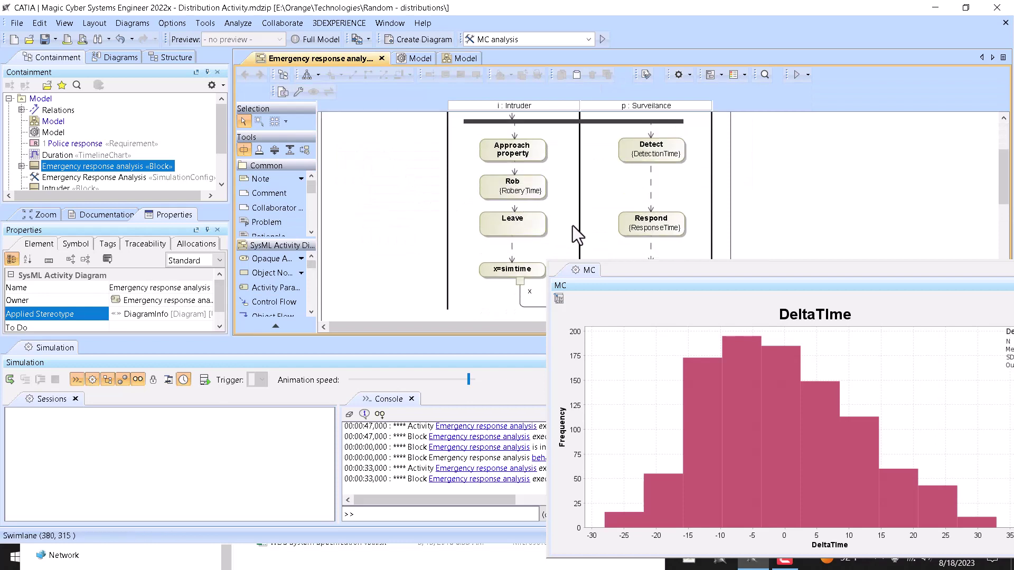
pyautogui.scroll(-1, 668, 231)
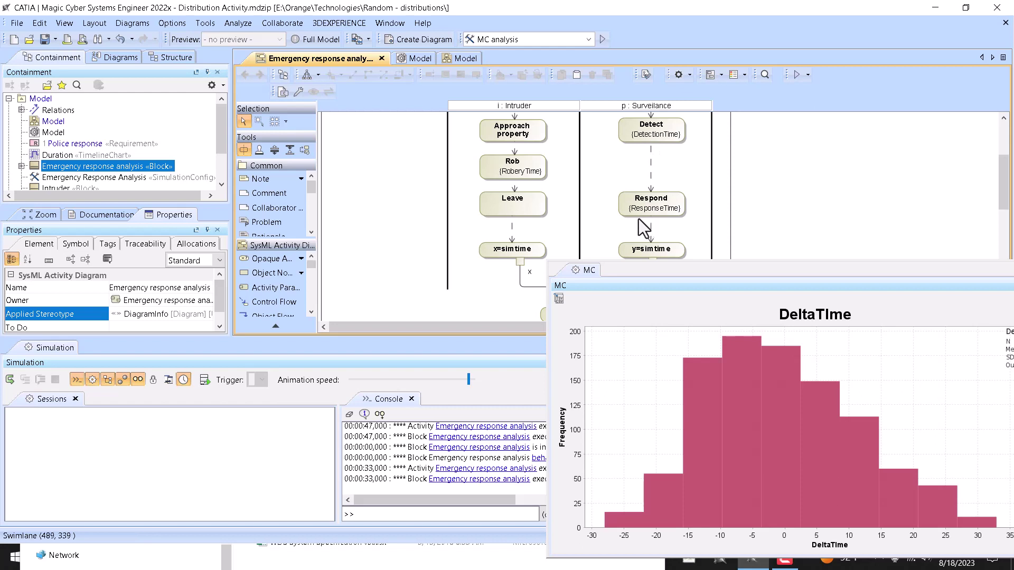
# Step: Reposition the histogram (mean −0.355, SD 11.40) to the upper right beside the activity diagram
pyautogui.moveTo(672, 264); pyautogui.dragTo(121, 149)
pyautogui.scroll(-3, 521, 187)
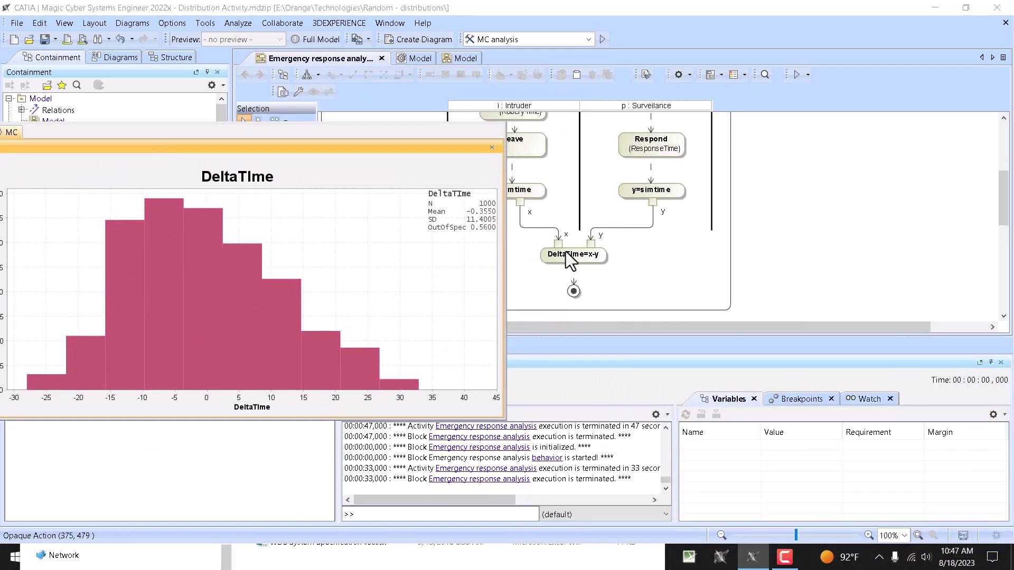
pyautogui.moveTo(386, 132); pyautogui.dragTo(871, 46)
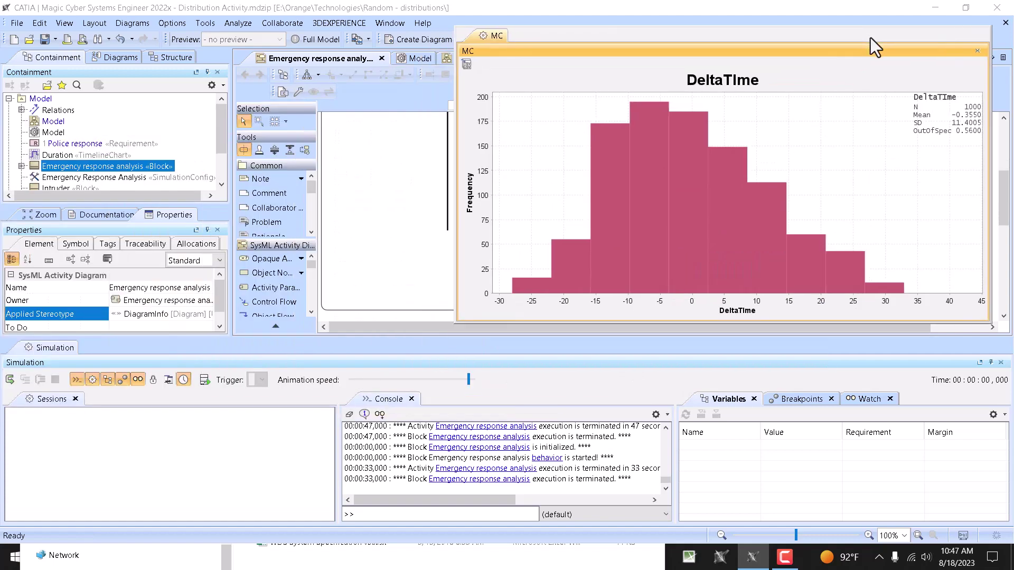